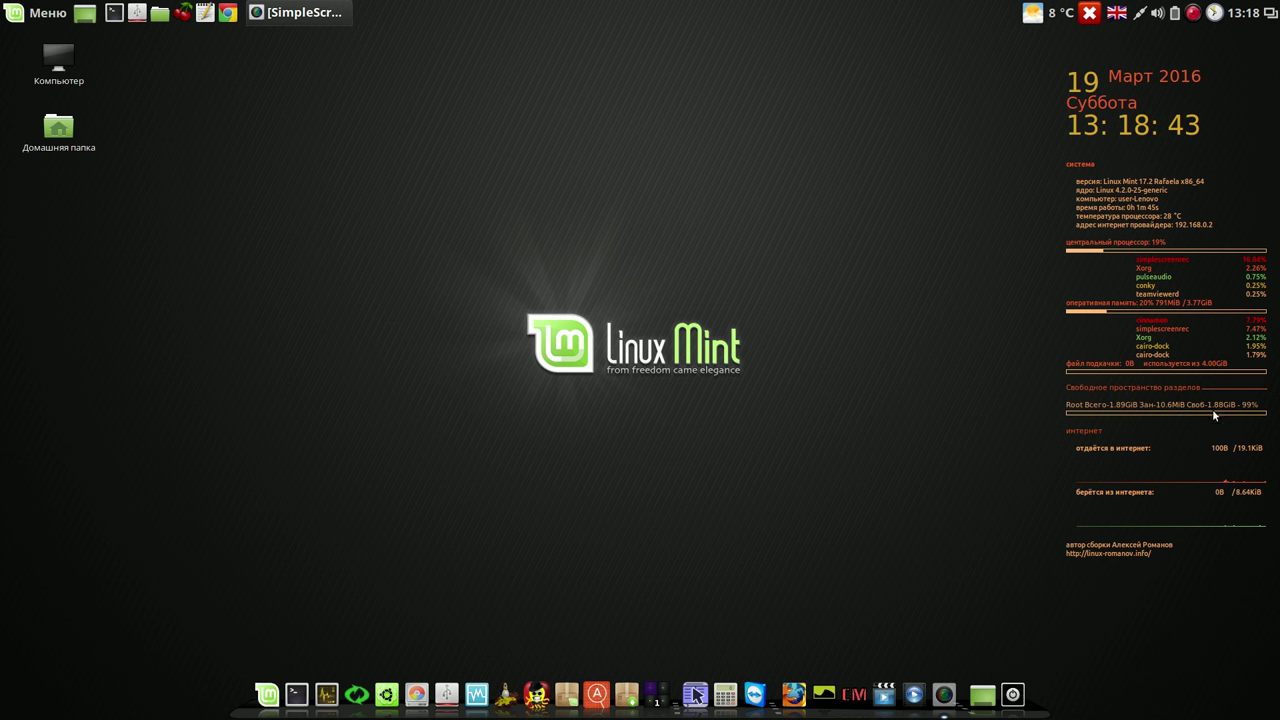
Step: Close the USB formatter opened by mistake and launch GParted from the dock
click(447, 684)
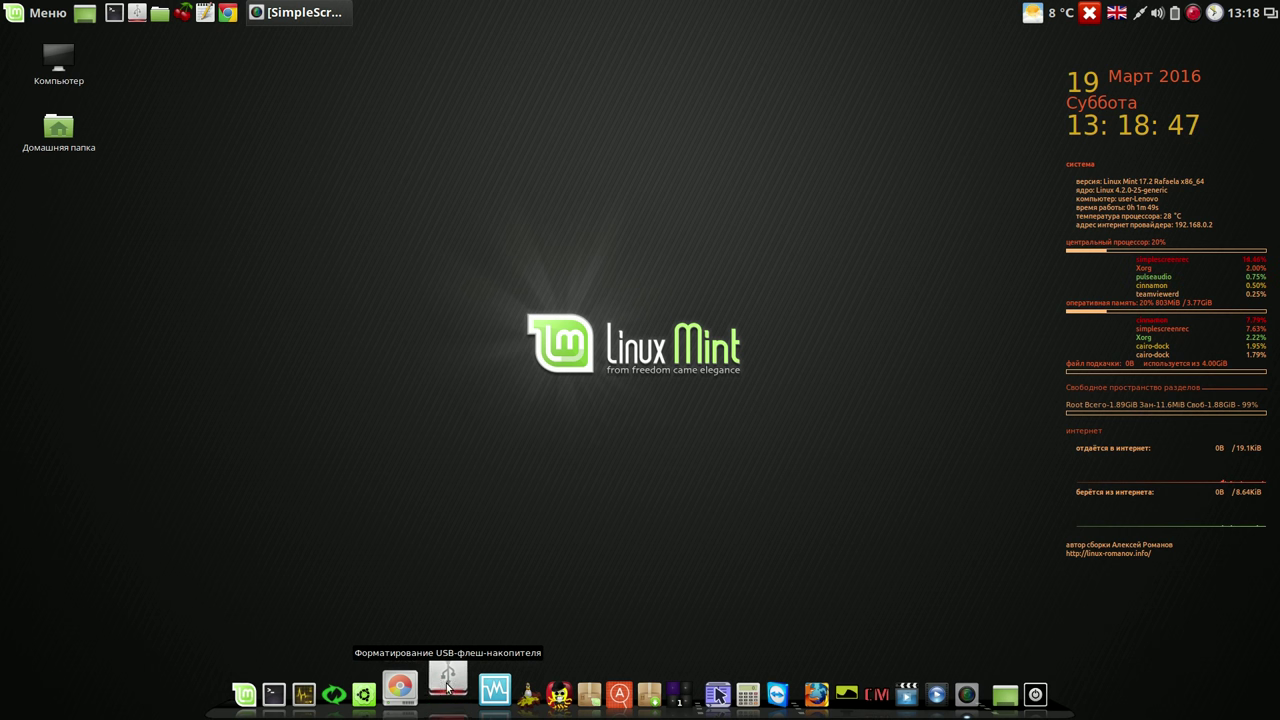
click(693, 422)
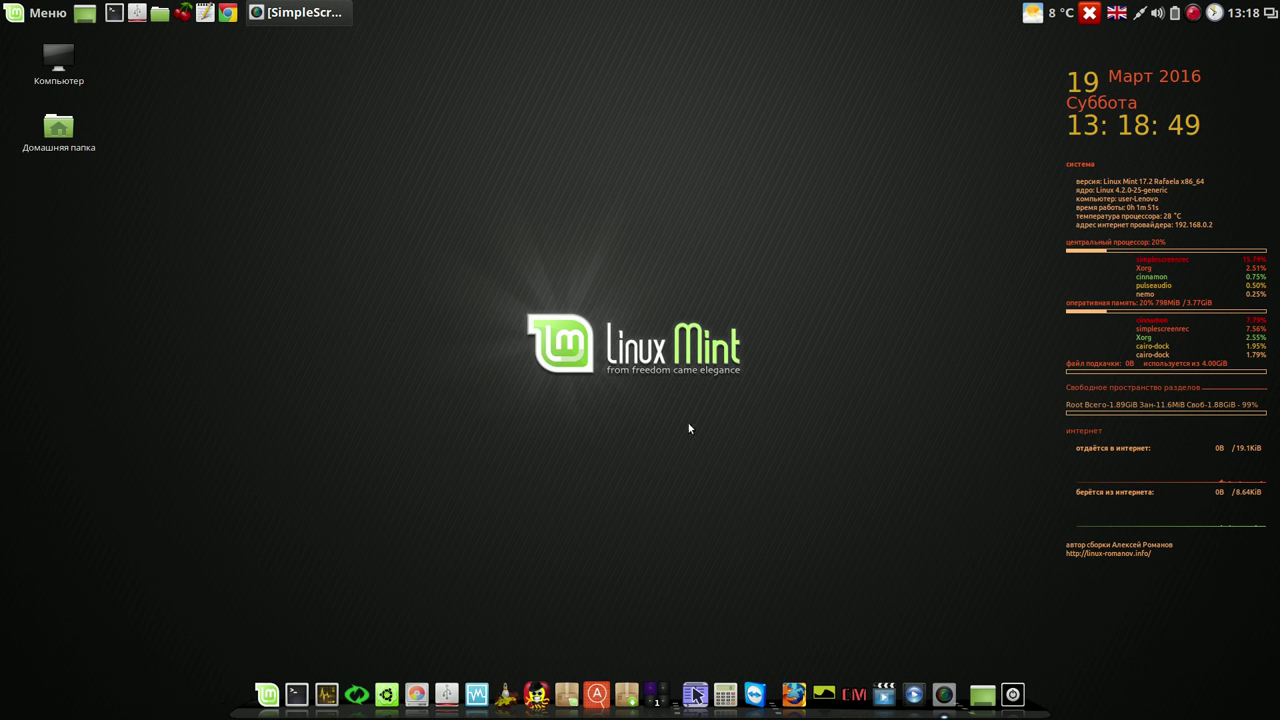
click(440, 685)
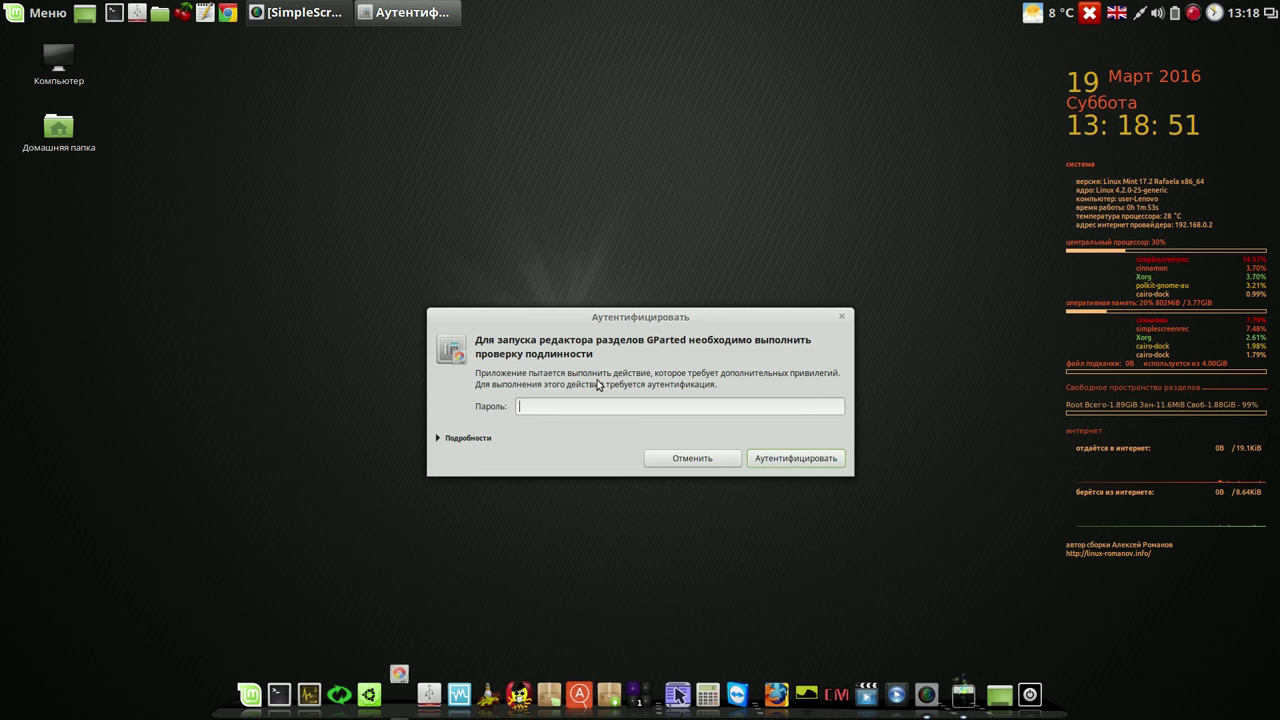
Step: Authenticate GParted with the account password and ignore the invalid partition table error
text(1234)
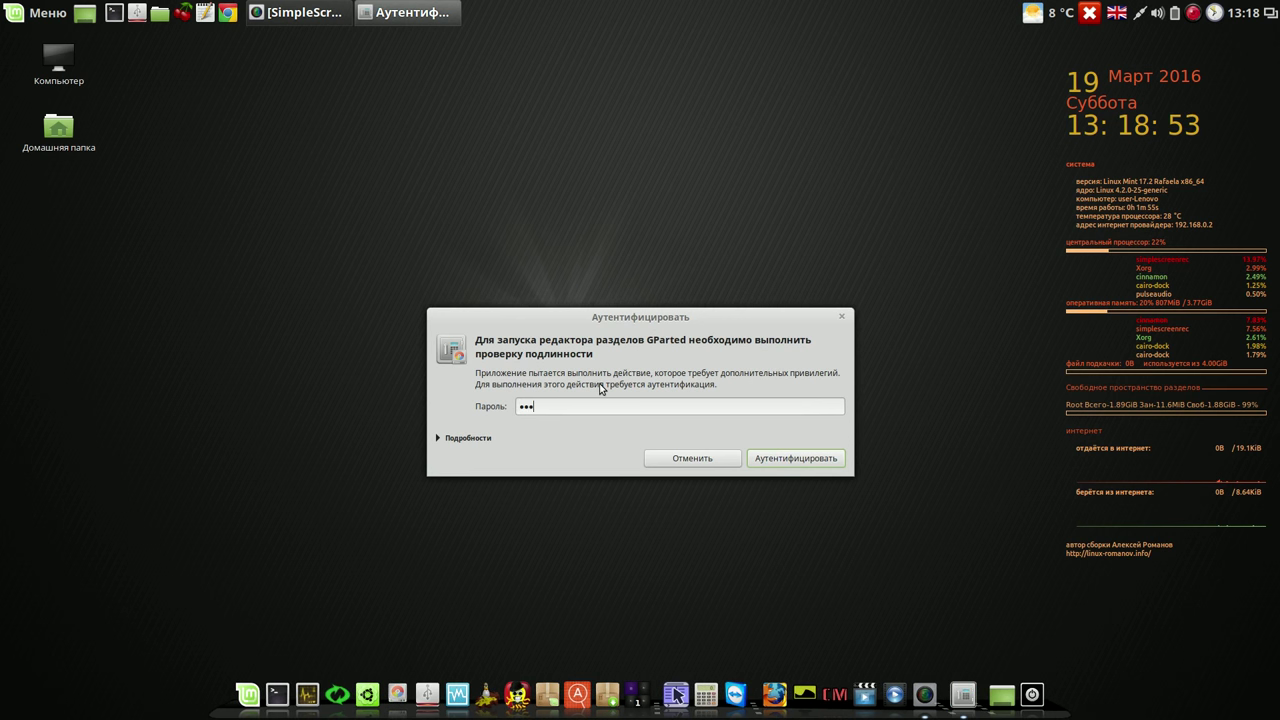
click(817, 458)
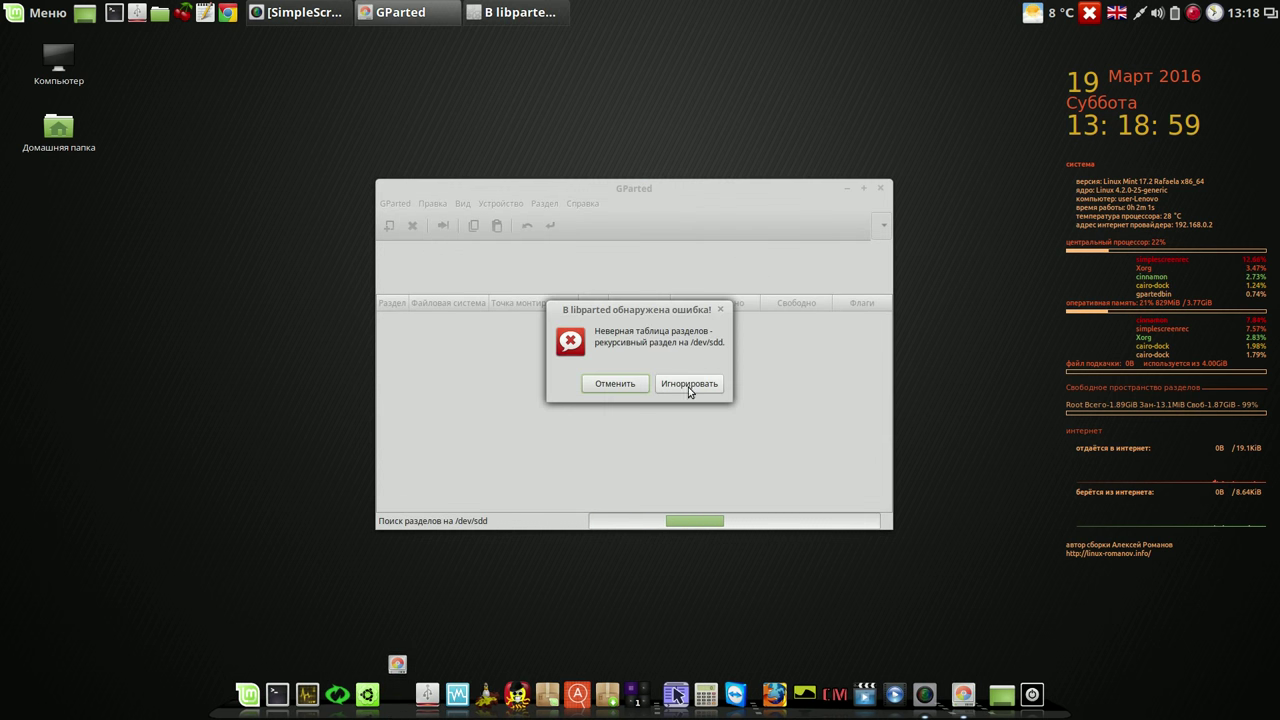
click(688, 385)
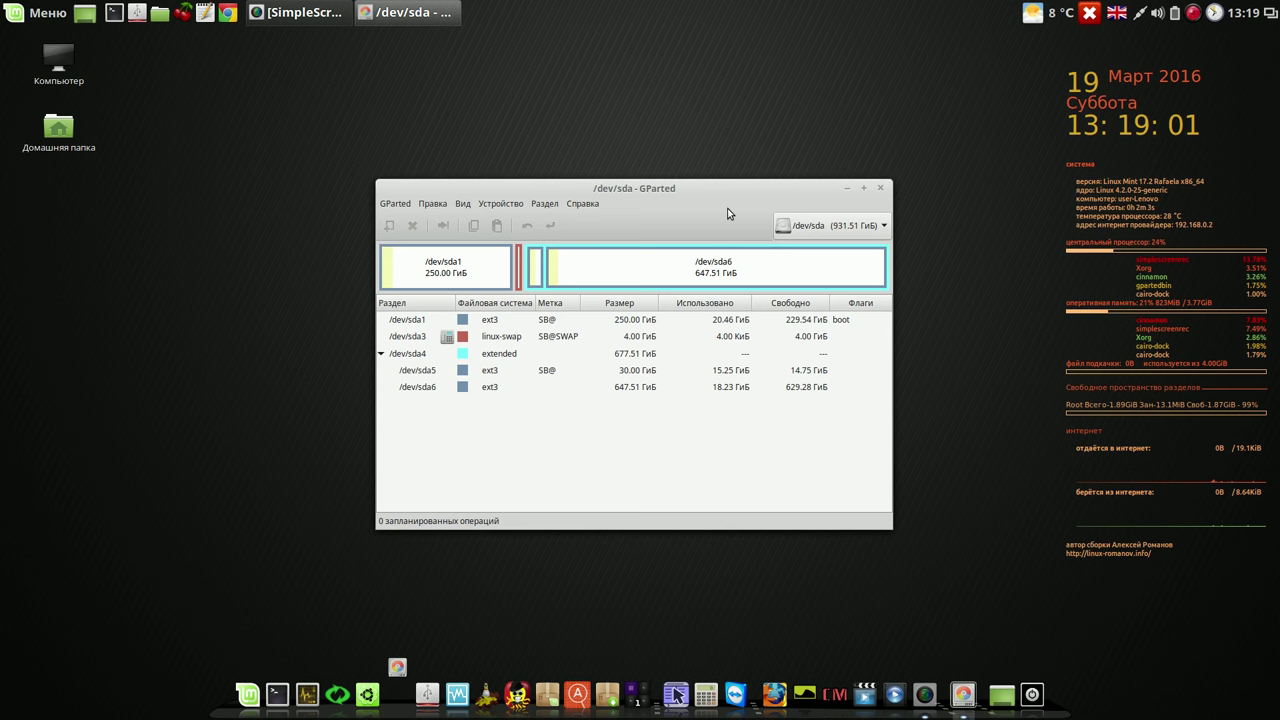
Step: Switch GParted to the 3.72 GiB /dev/sdd drive to inspect it, then close GParted
drag(730, 188, 639, 77)
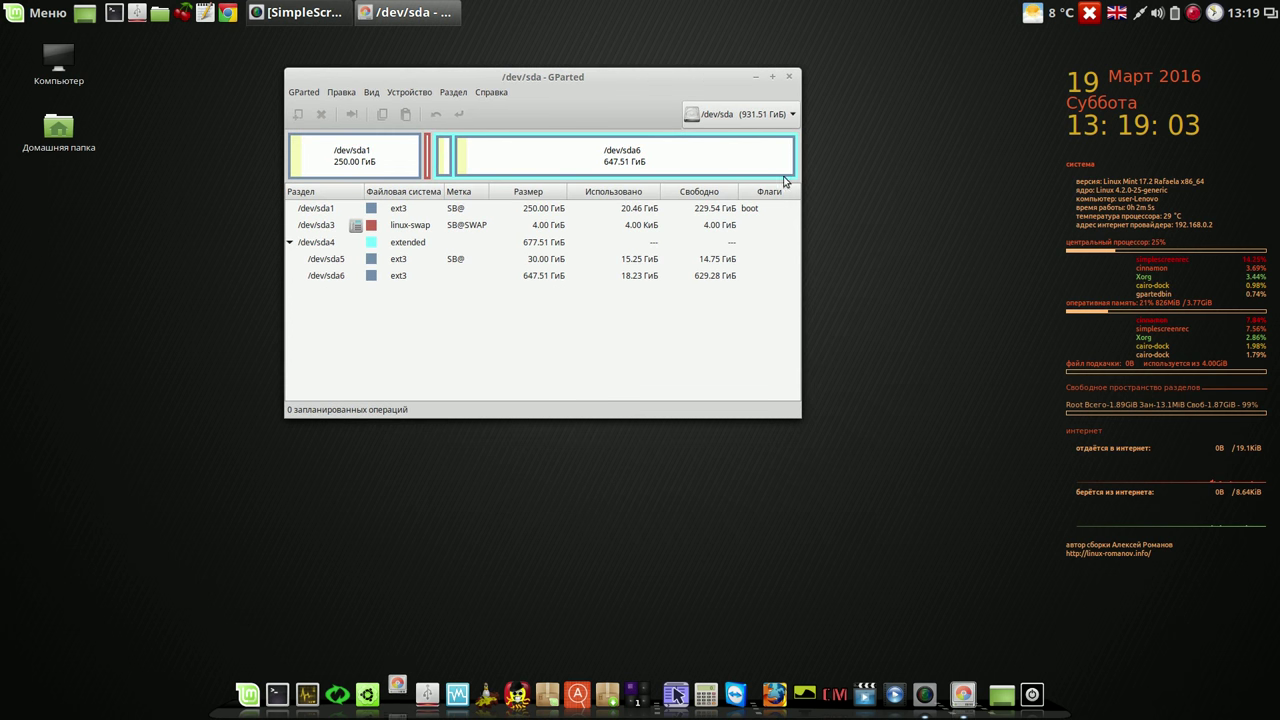
click(793, 115)
click(762, 133)
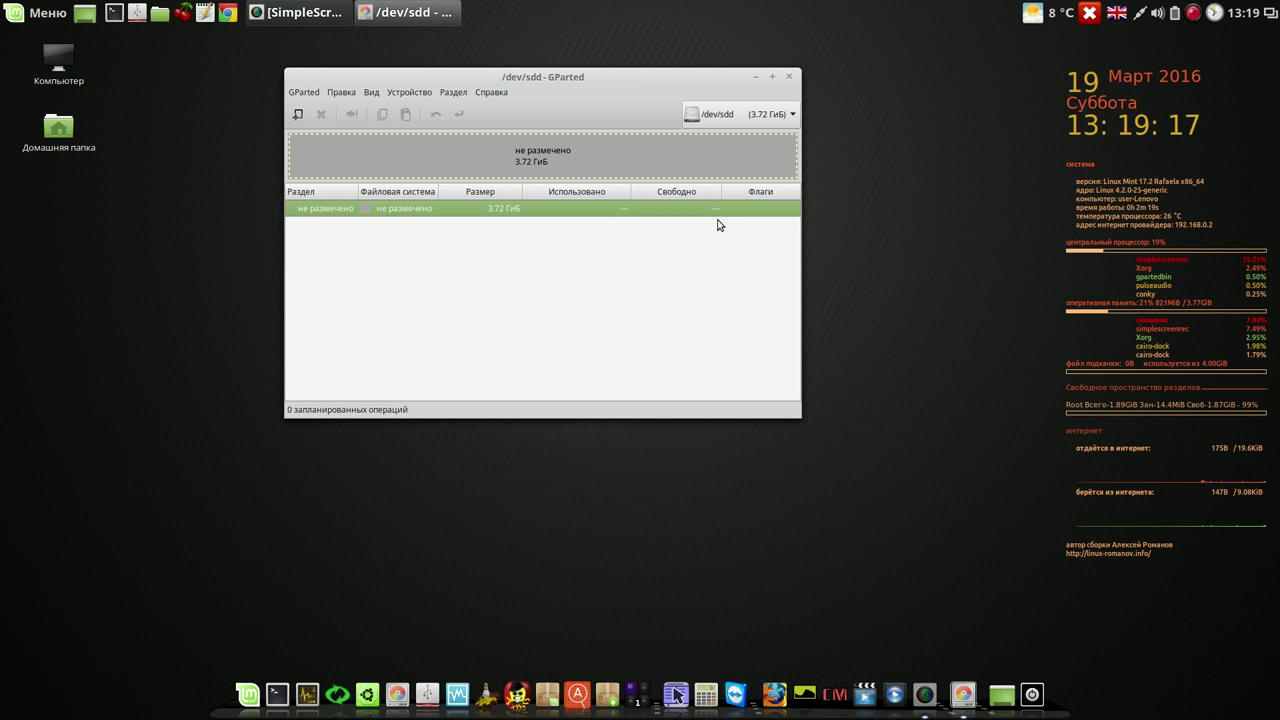
click(791, 76)
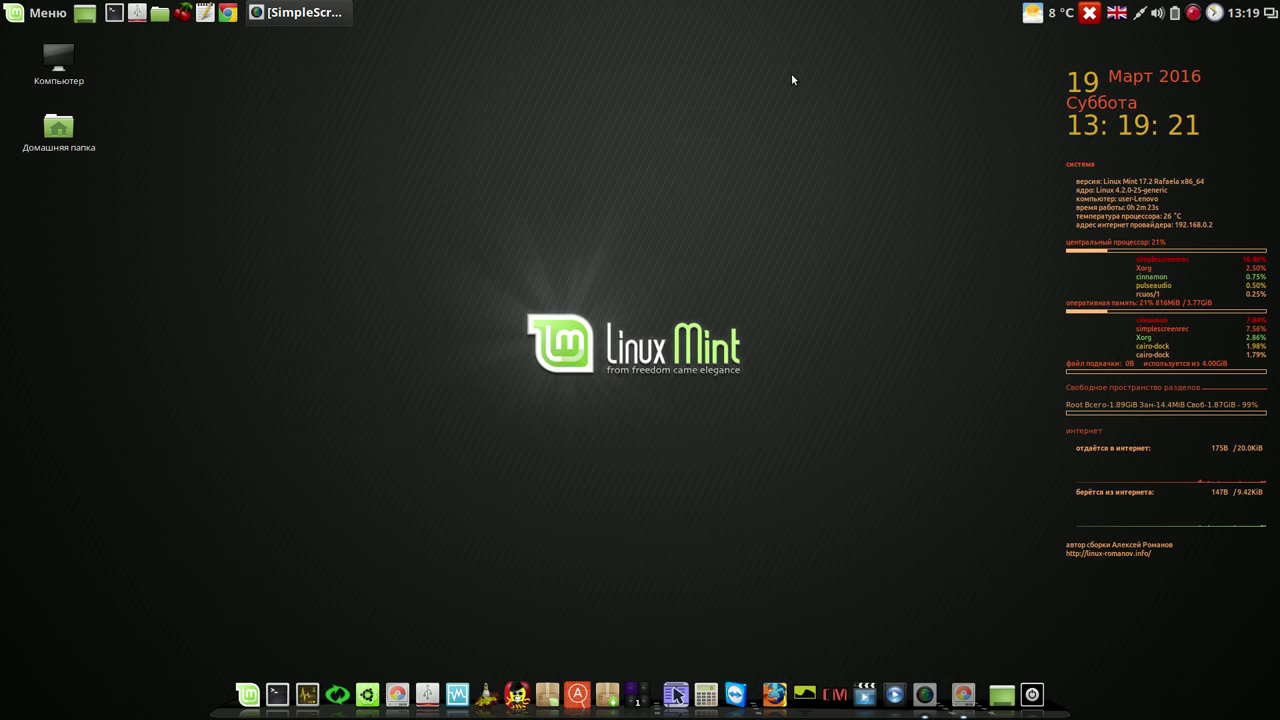
Step: Launch Systemback and open its Копирование системы (System Copy) partition page
click(356, 688)
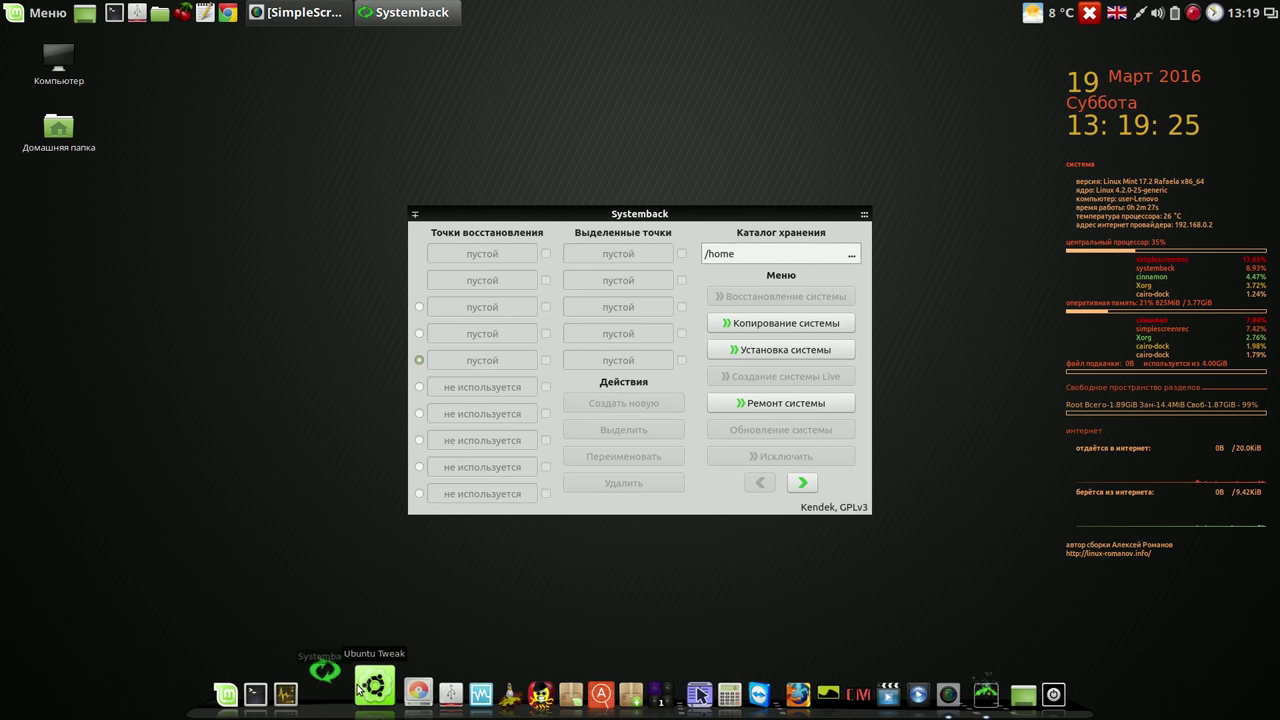
drag(671, 206, 554, 106)
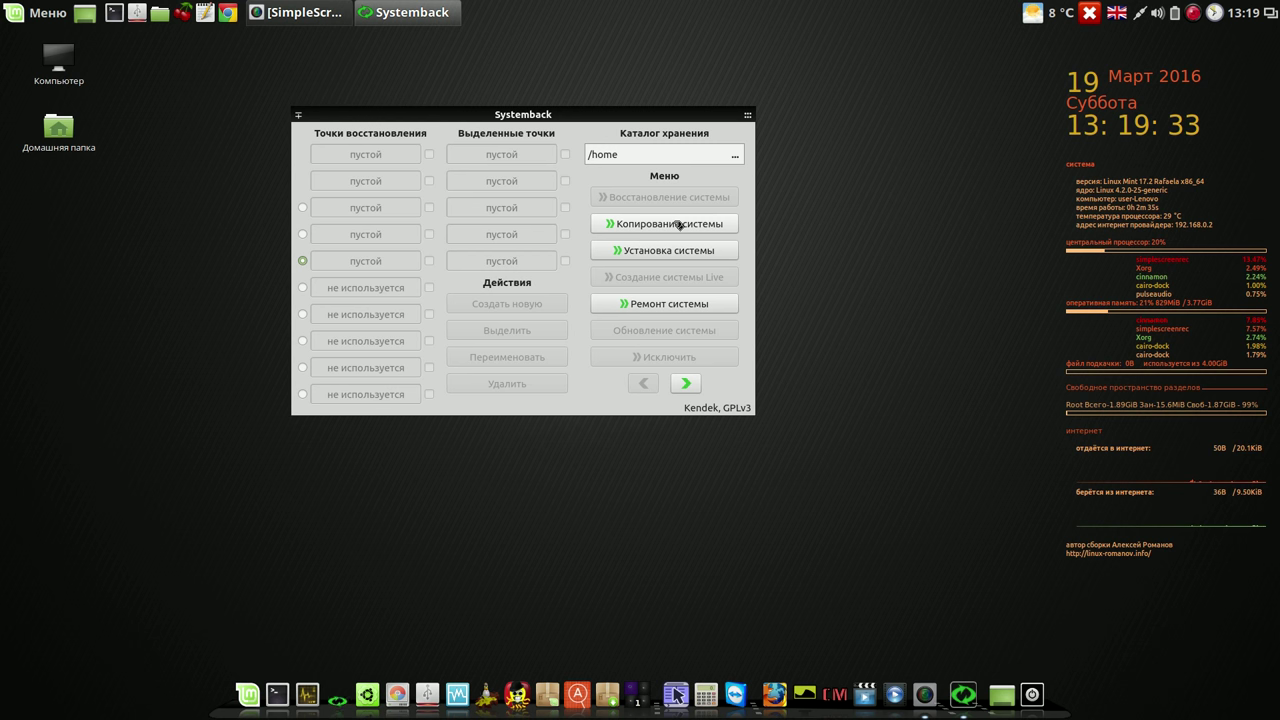
click(665, 226)
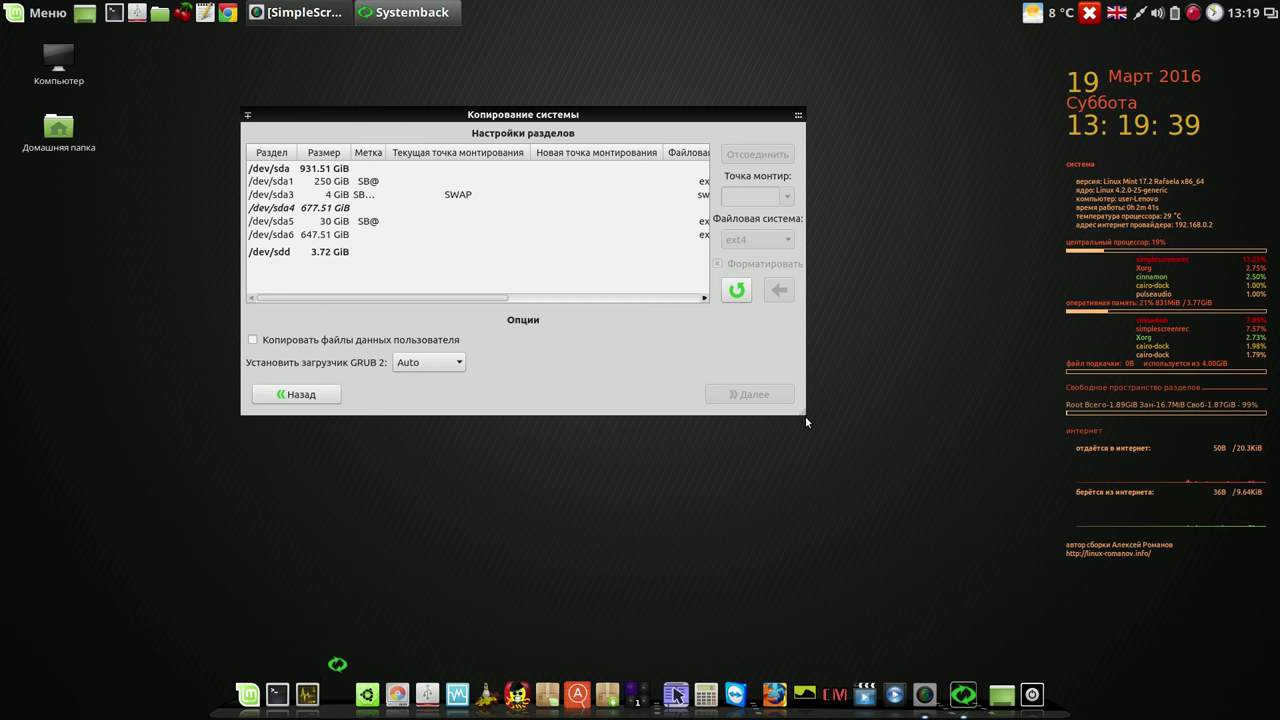
Step: Widen the window and assign / as the mount point for /dev/sda5
drag(806, 412, 988, 430)
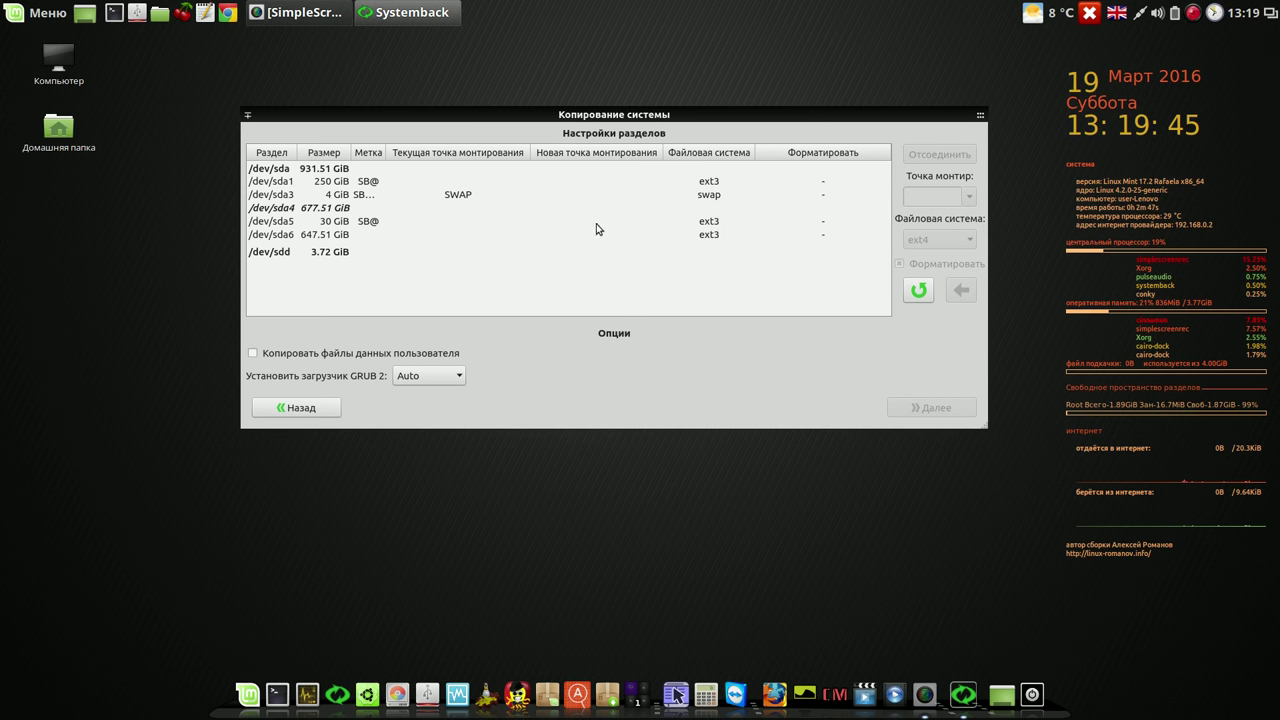
click(347, 228)
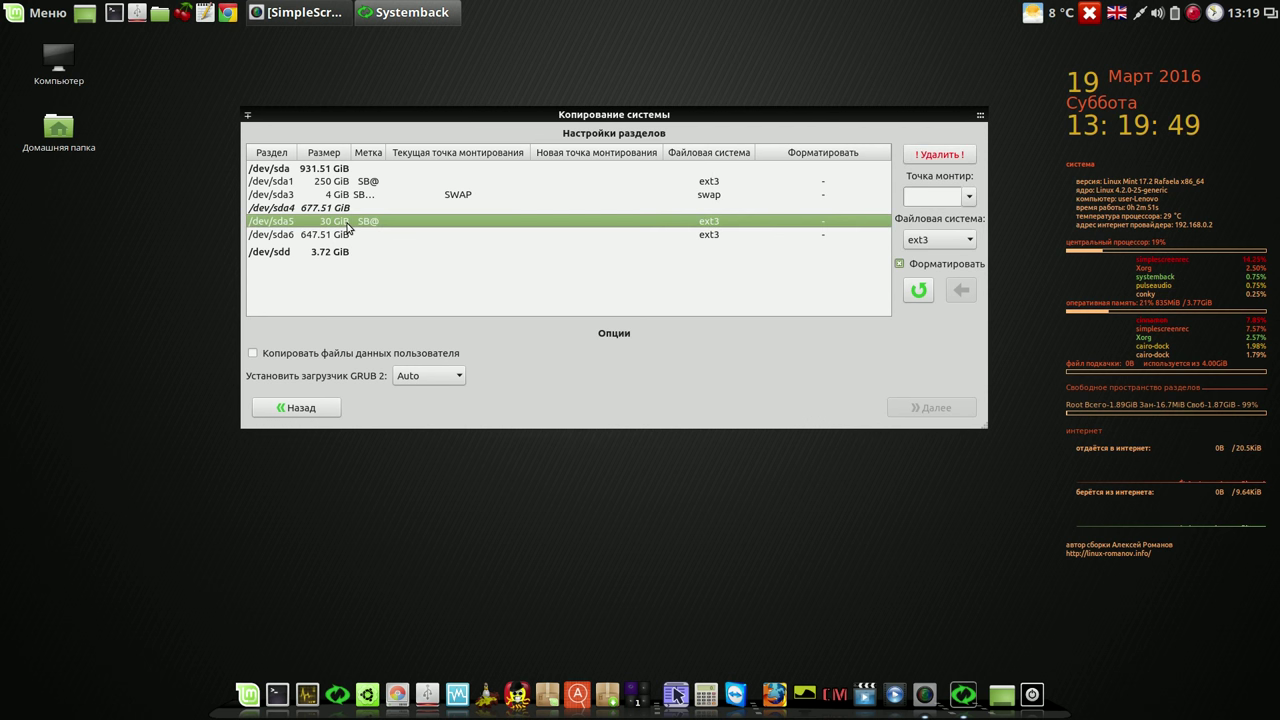
click(967, 197)
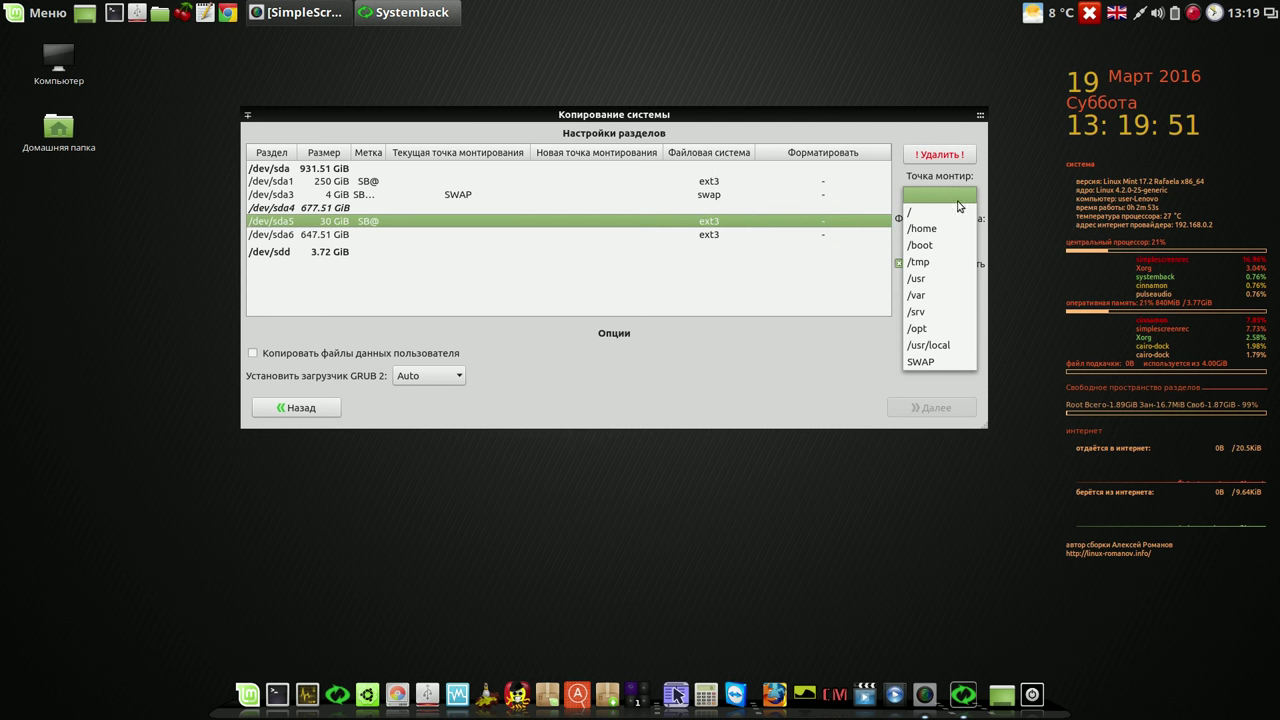
click(946, 215)
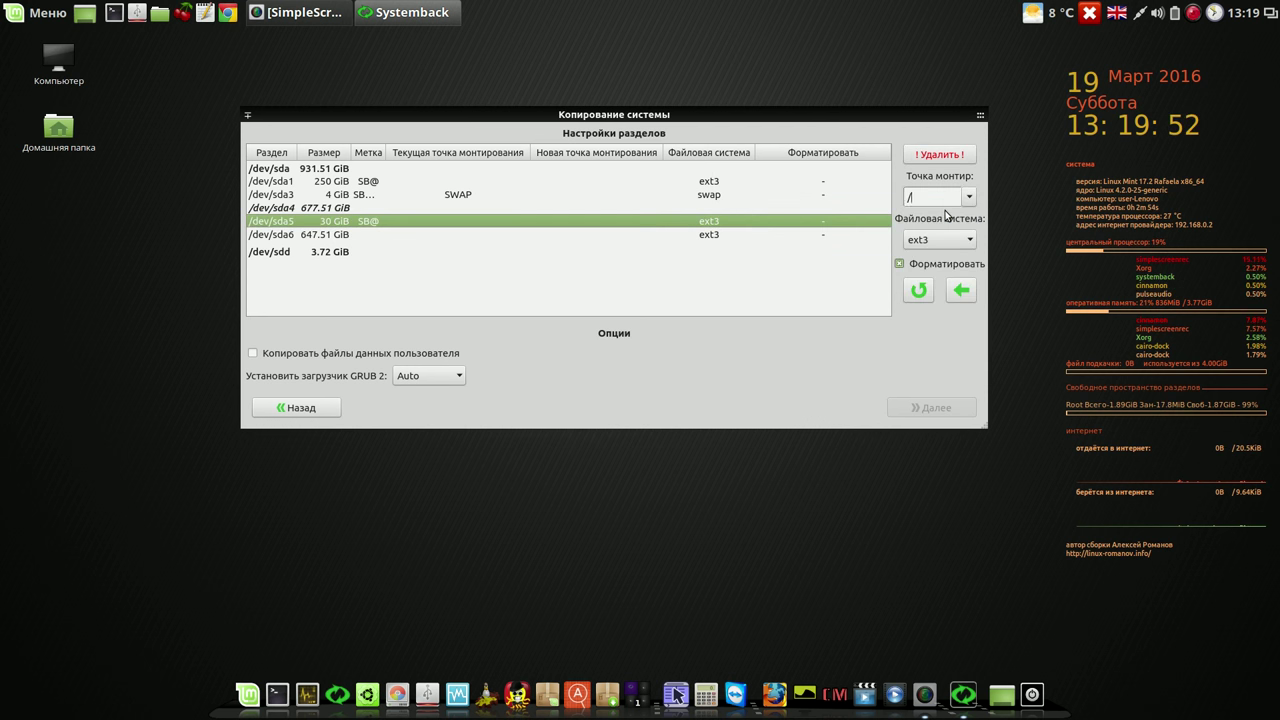
click(962, 290)
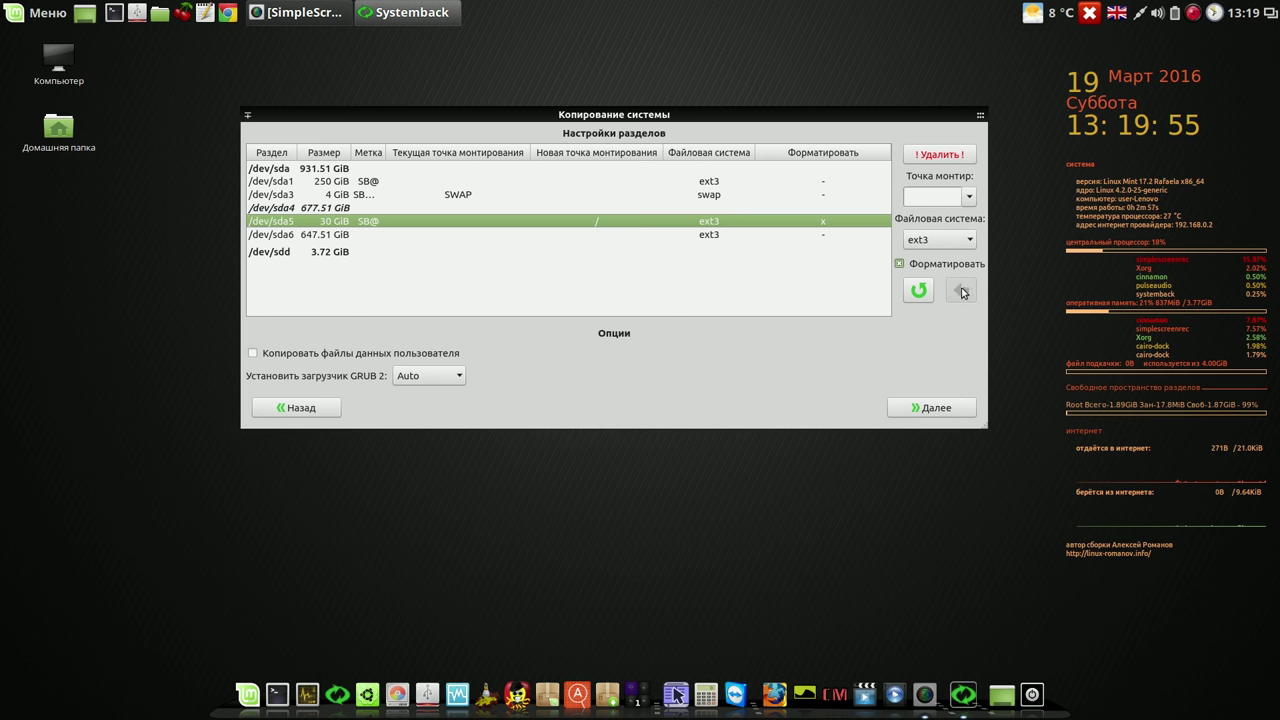
Step: Assign SWAP as the mount point for /dev/sda3
click(451, 195)
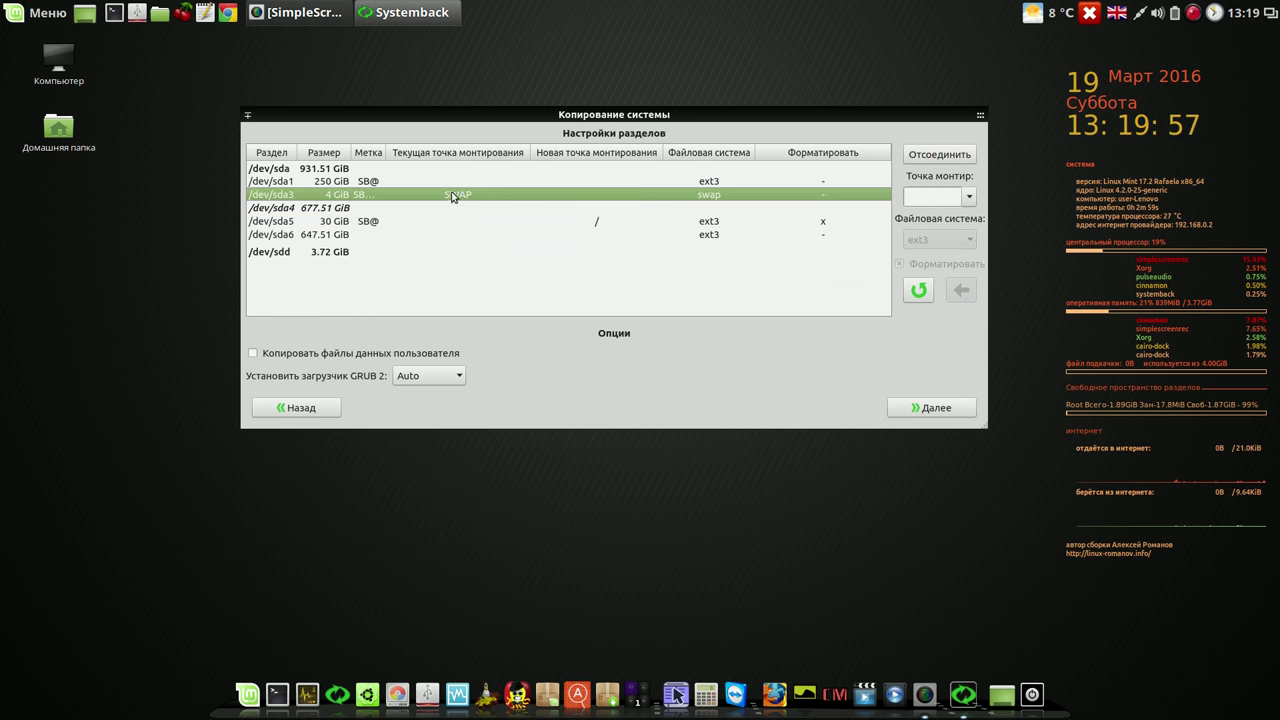
click(969, 197)
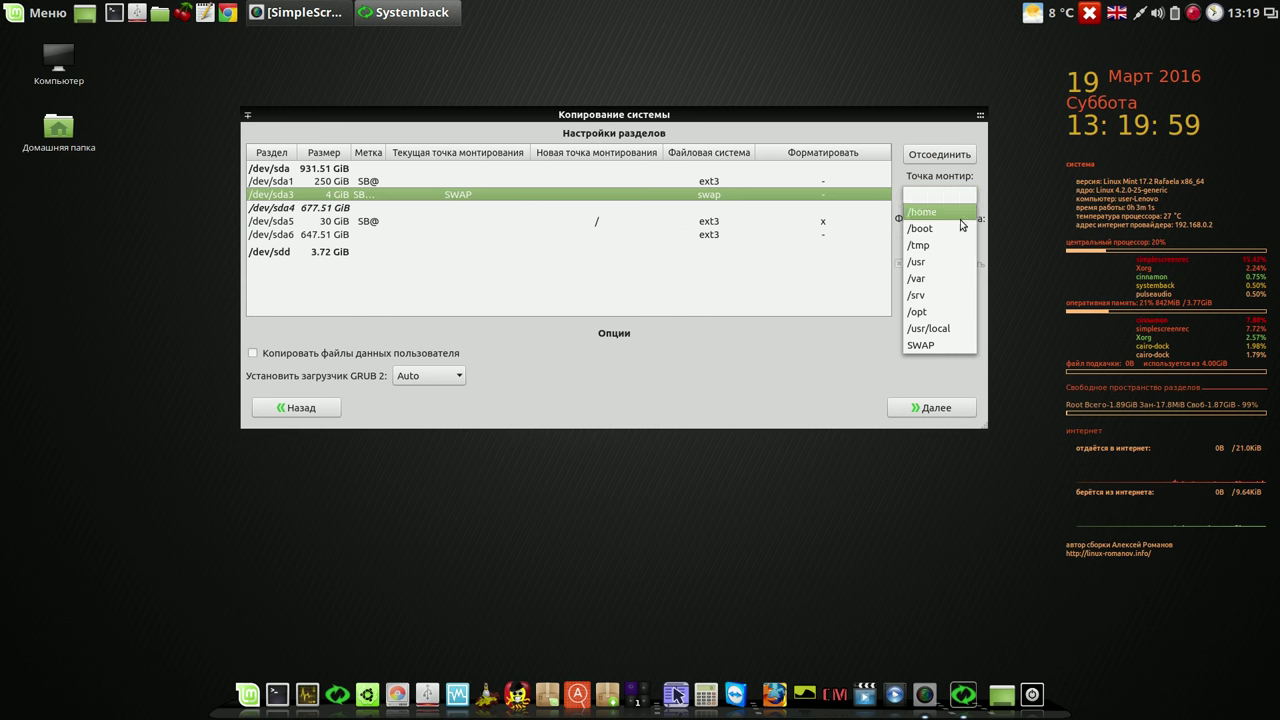
click(953, 341)
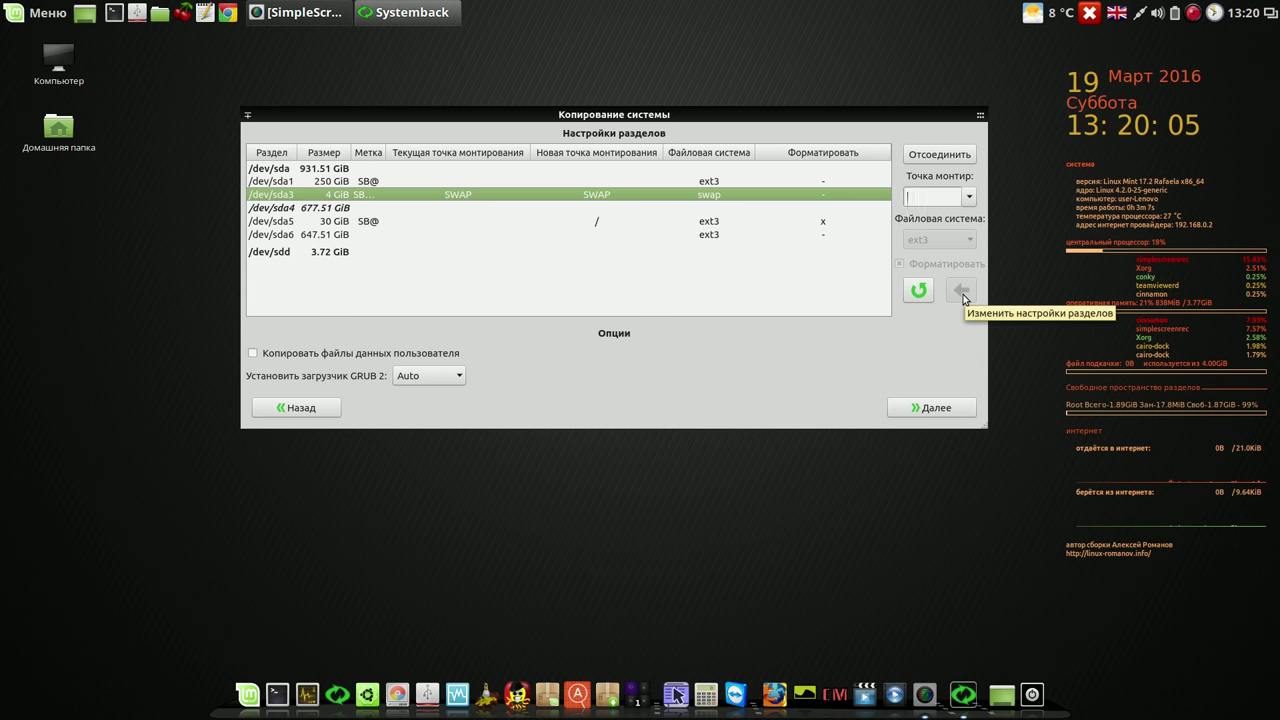
Step: Relaunch GParted, authenticate with the password, and ignore the partition table error
click(397, 688)
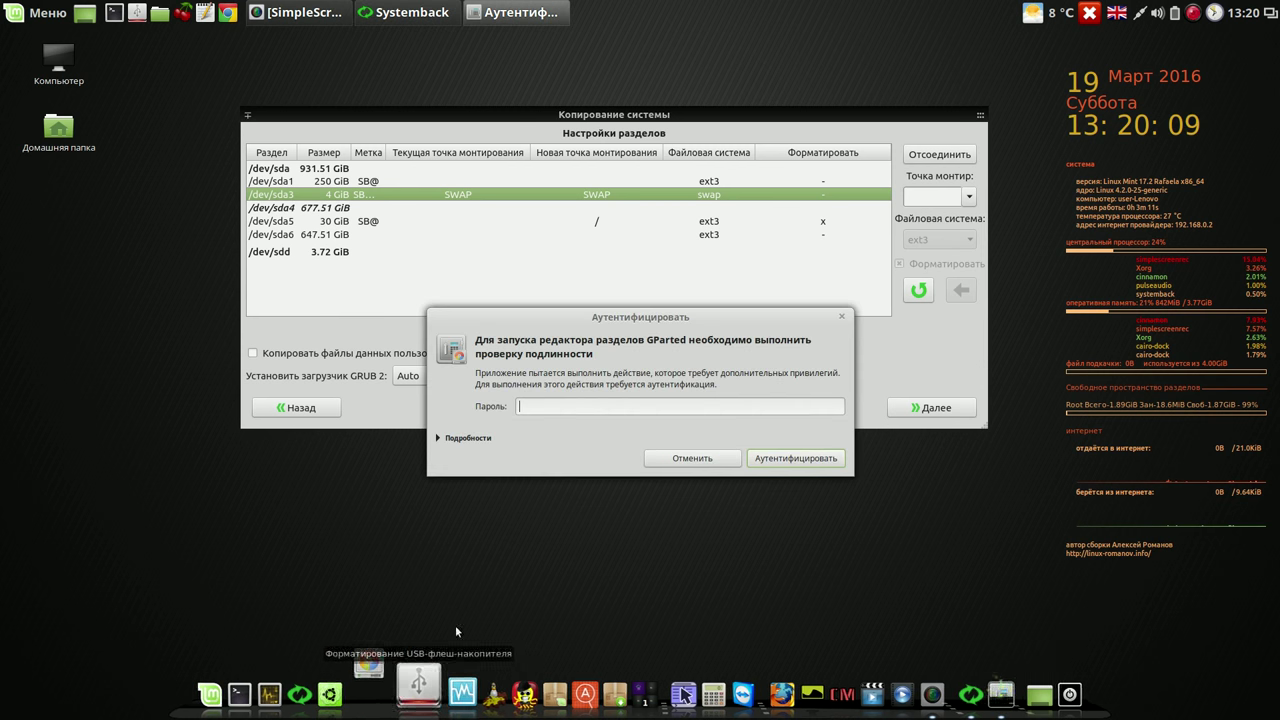
text(••)
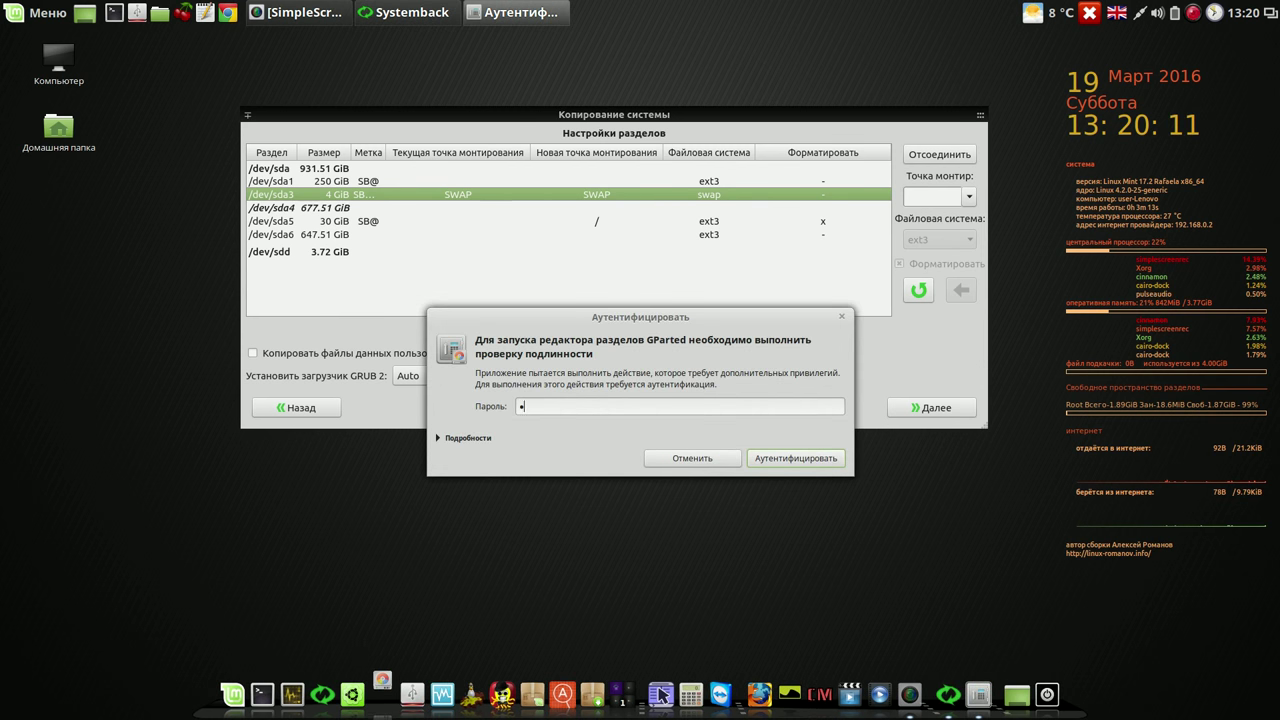
text(••)
key(Return)
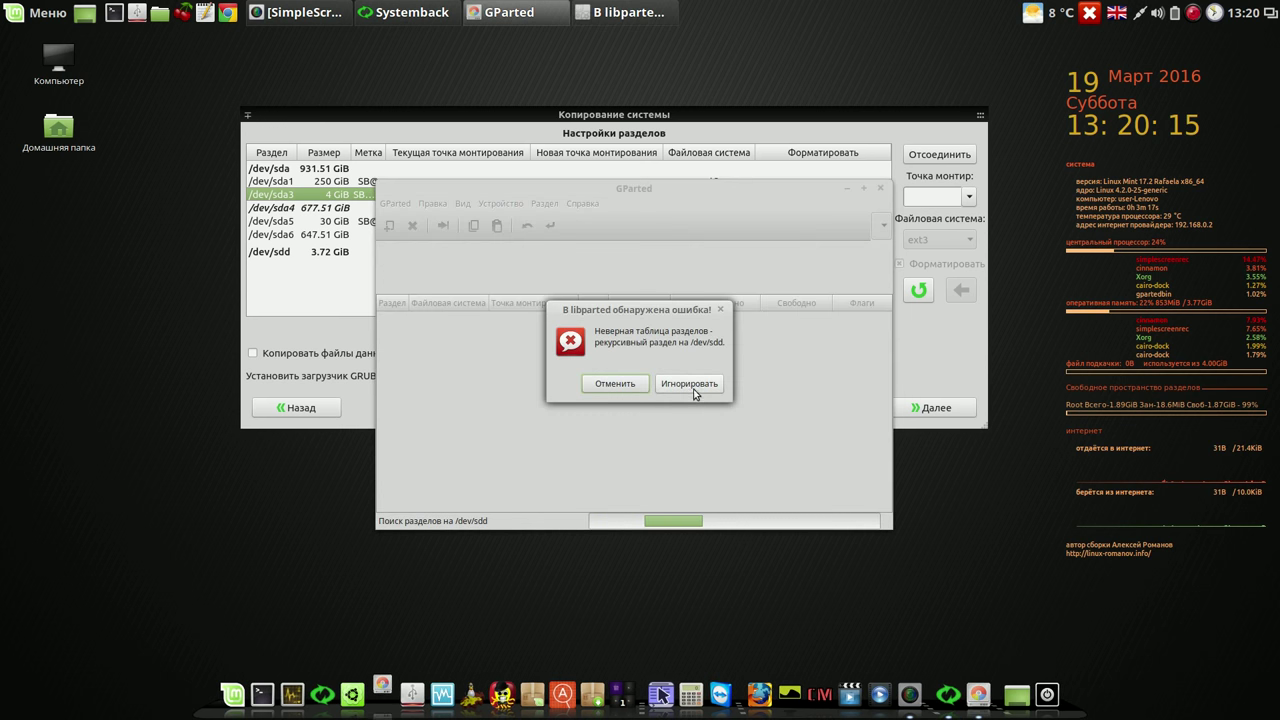
click(688, 381)
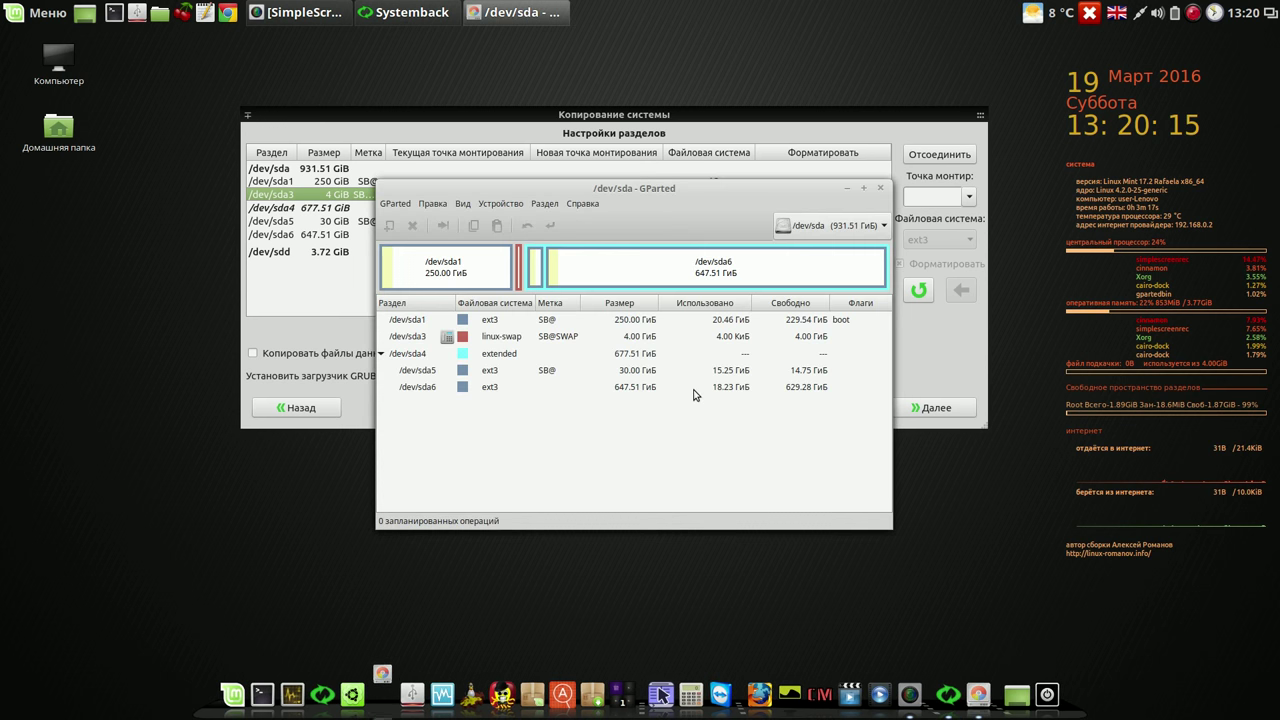
Step: Run Swapoff on /dev/sda3, ignore the rescan error, and close GParted
click(573, 340)
right_click(573, 342)
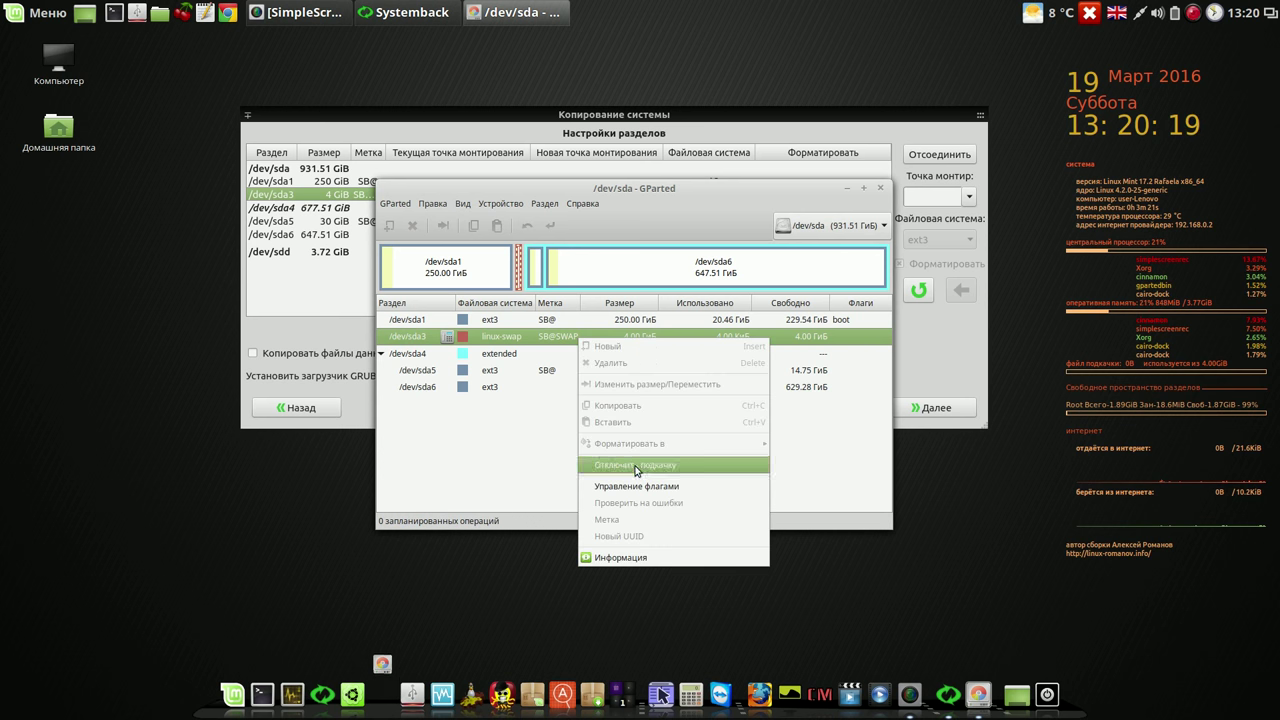
click(634, 467)
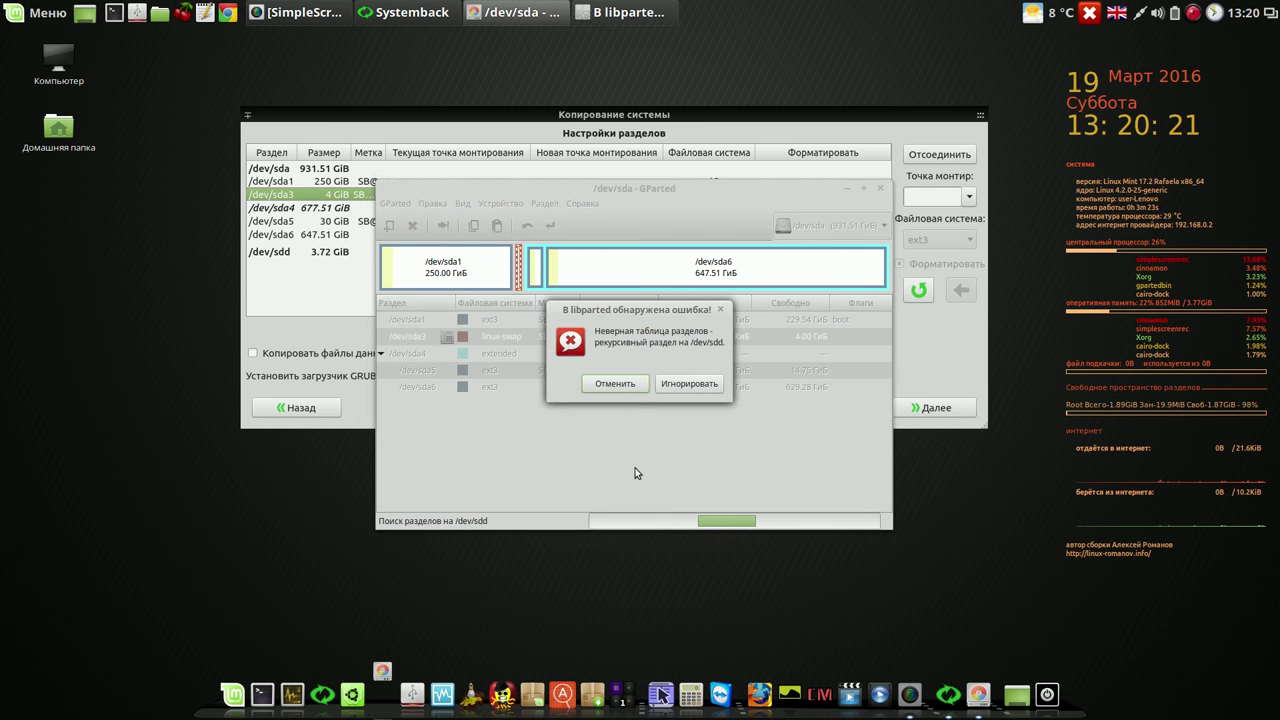
click(679, 386)
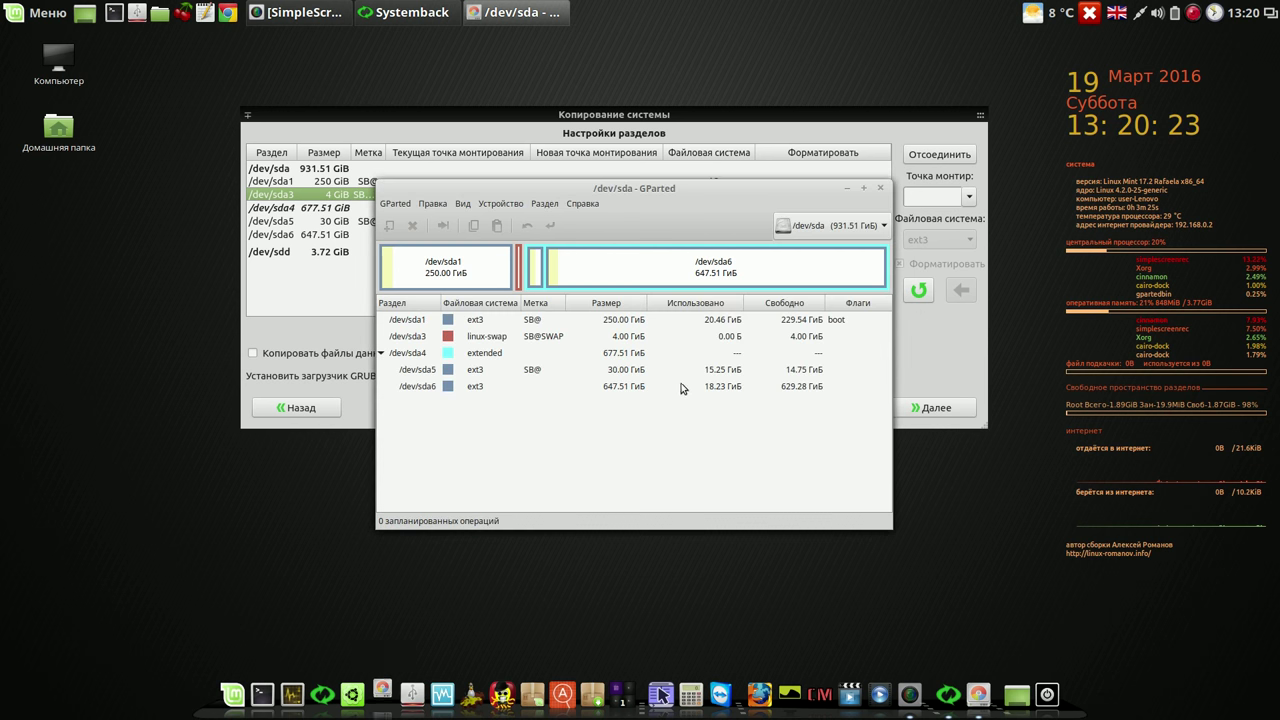
click(880, 188)
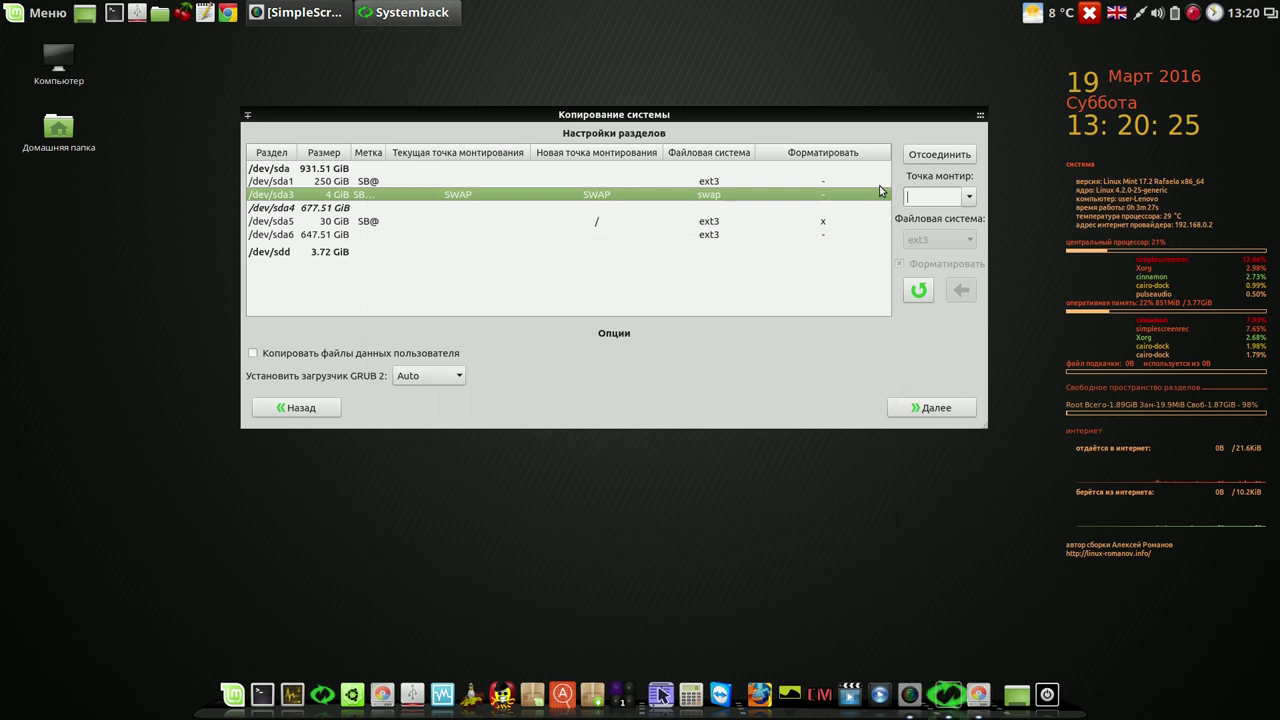
Step: Reload the partition list and assign SWAP to the 4 GiB /dev/sda3
click(968, 198)
click(930, 345)
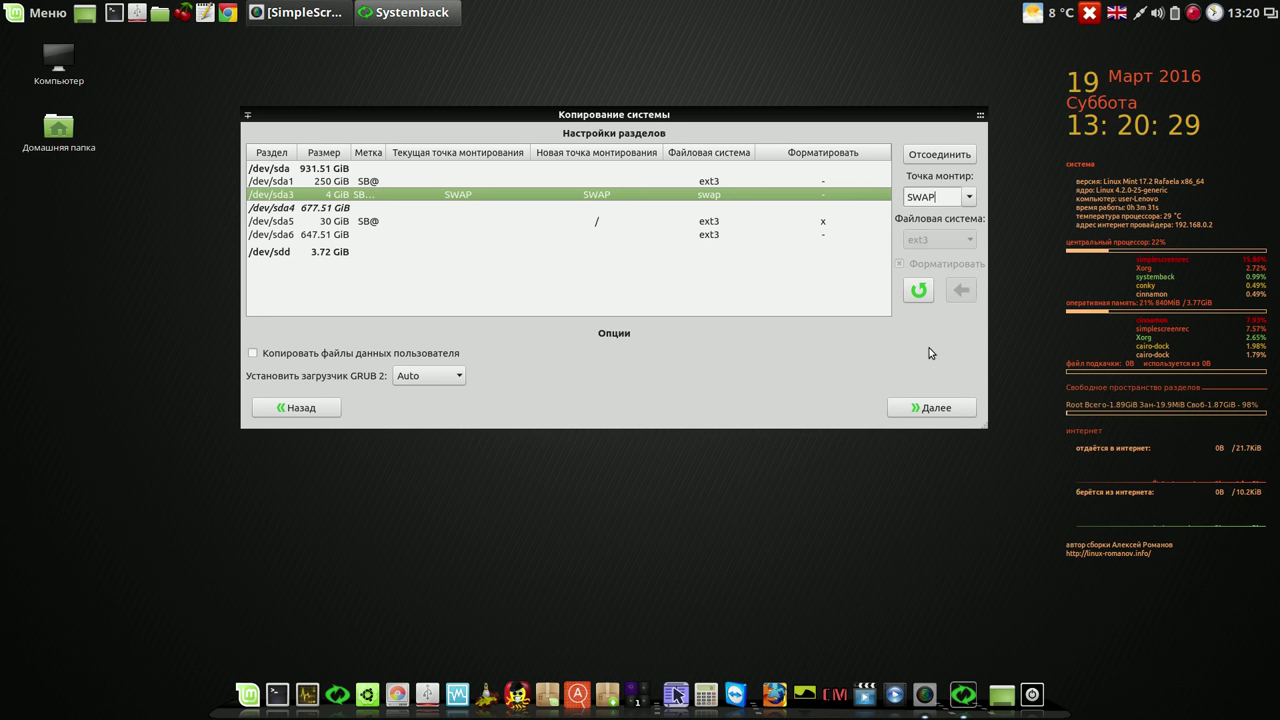
click(921, 291)
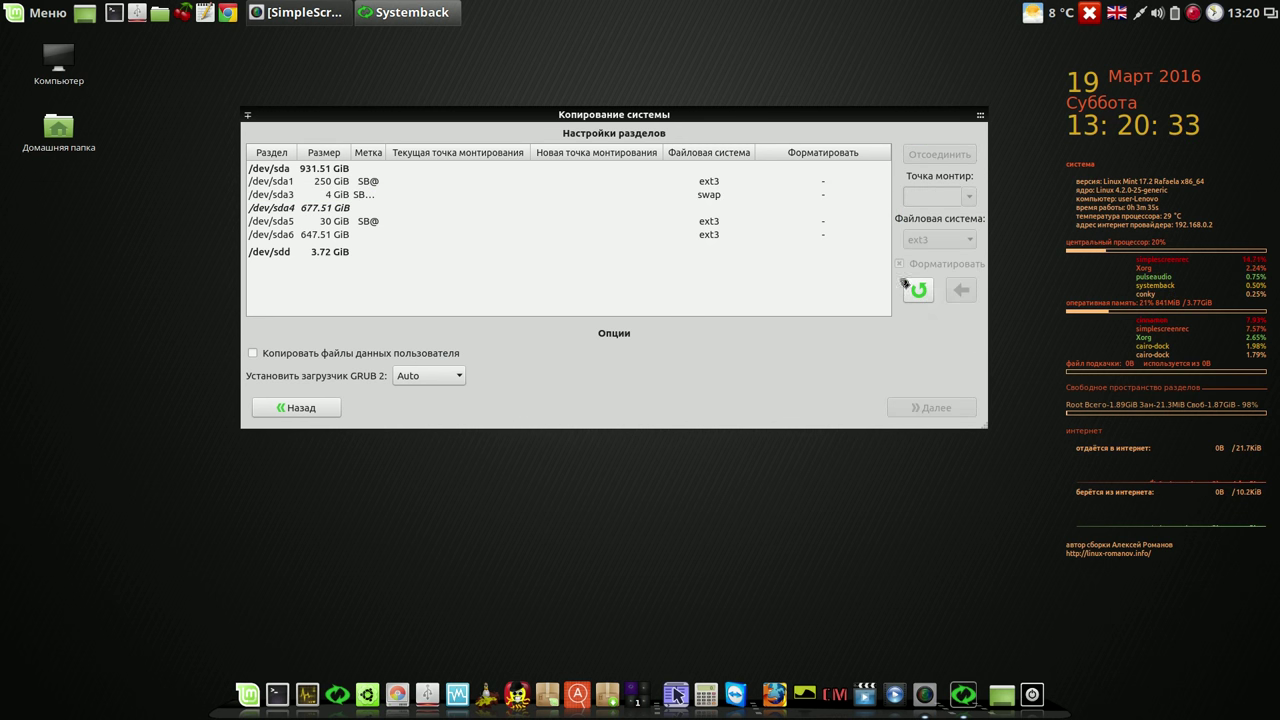
click(729, 196)
click(967, 198)
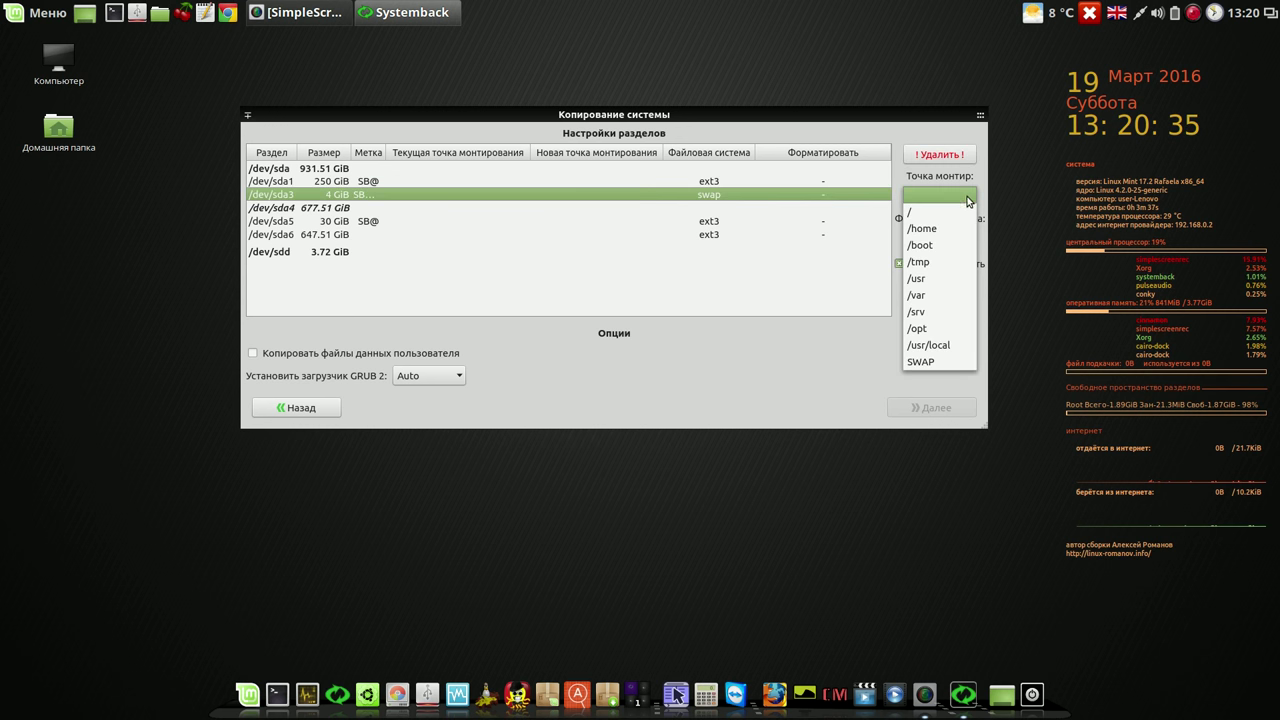
click(925, 361)
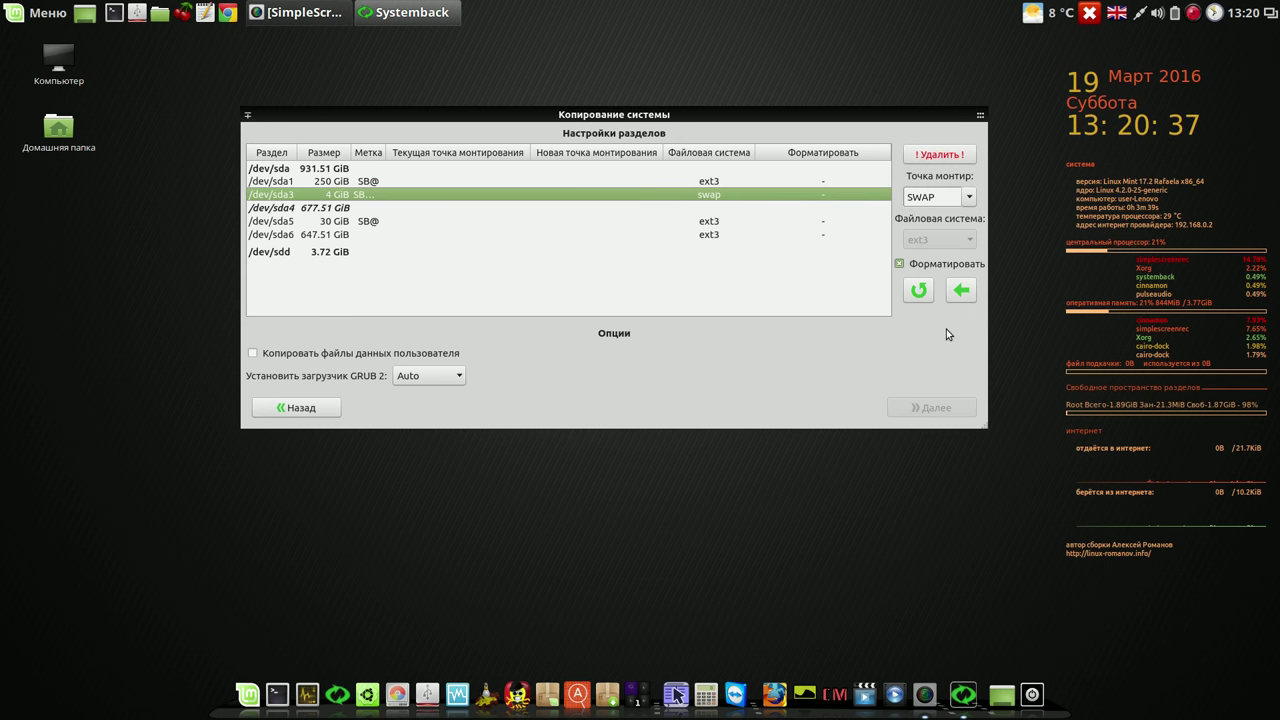
click(960, 291)
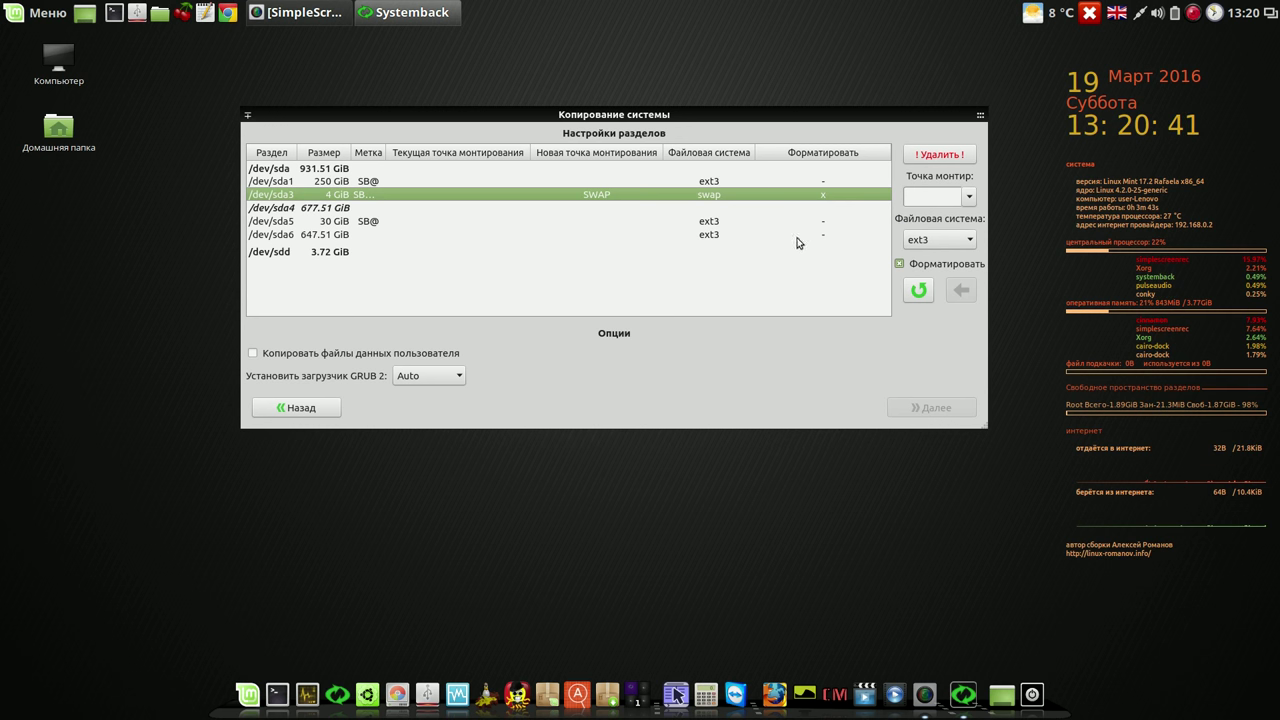
Step: Mount the 30 GiB /dev/sda5 as / with formatting and proceed with Далее
click(349, 222)
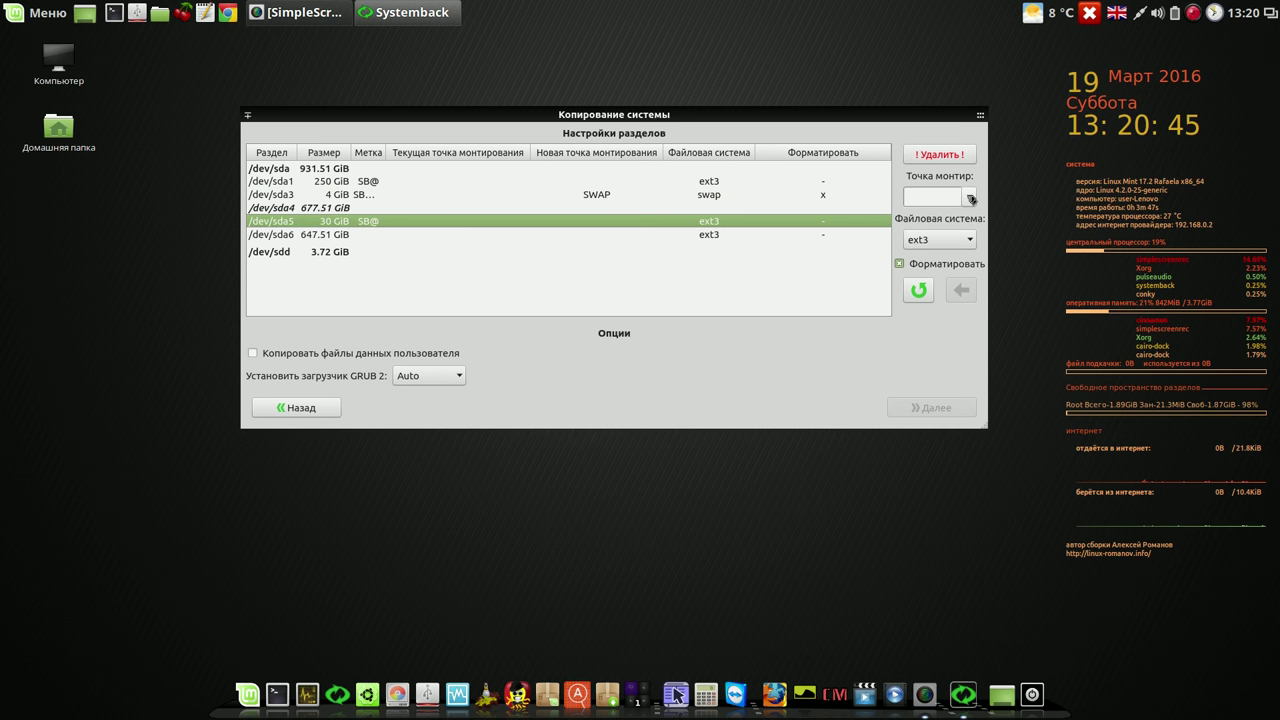
click(970, 199)
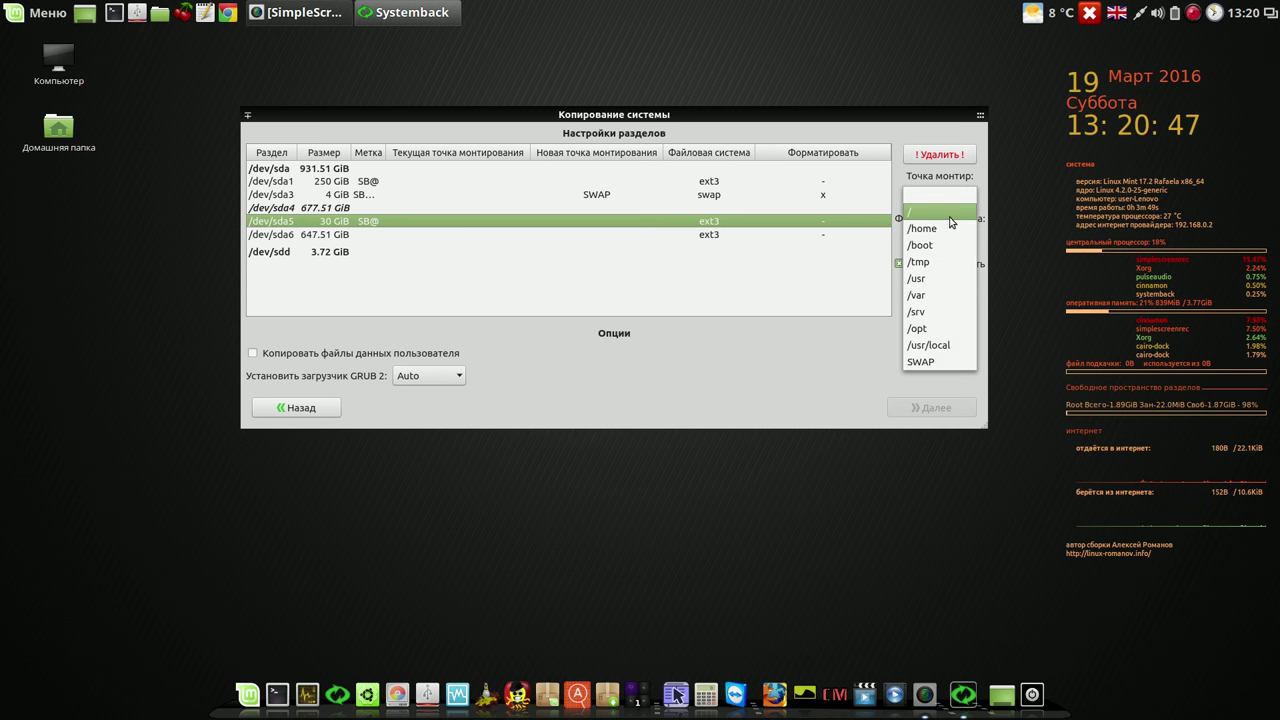
click(951, 213)
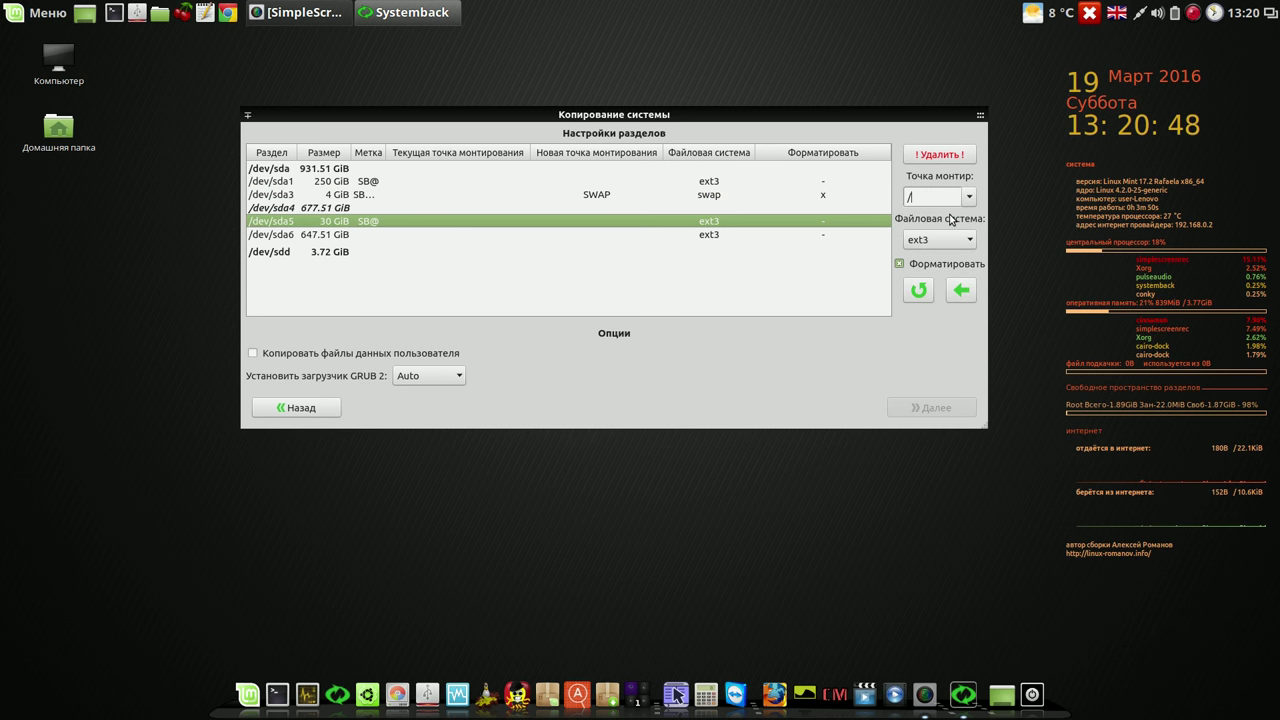
click(960, 290)
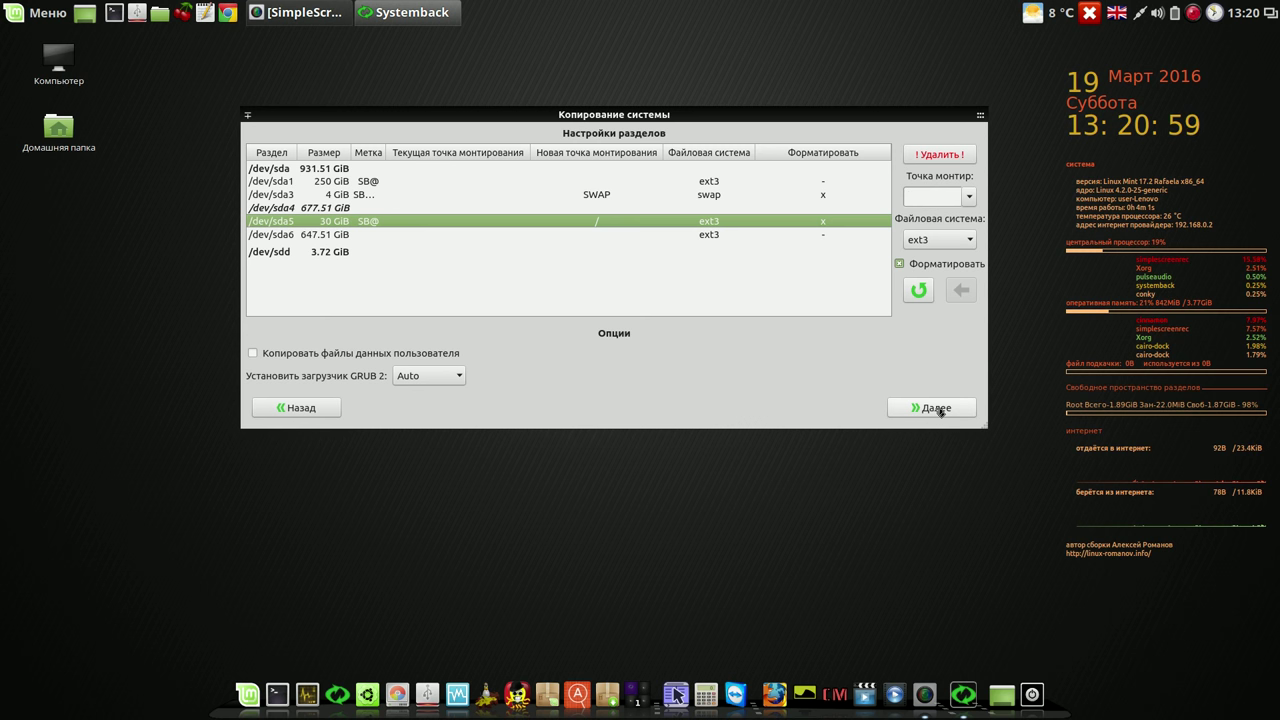
click(936, 408)
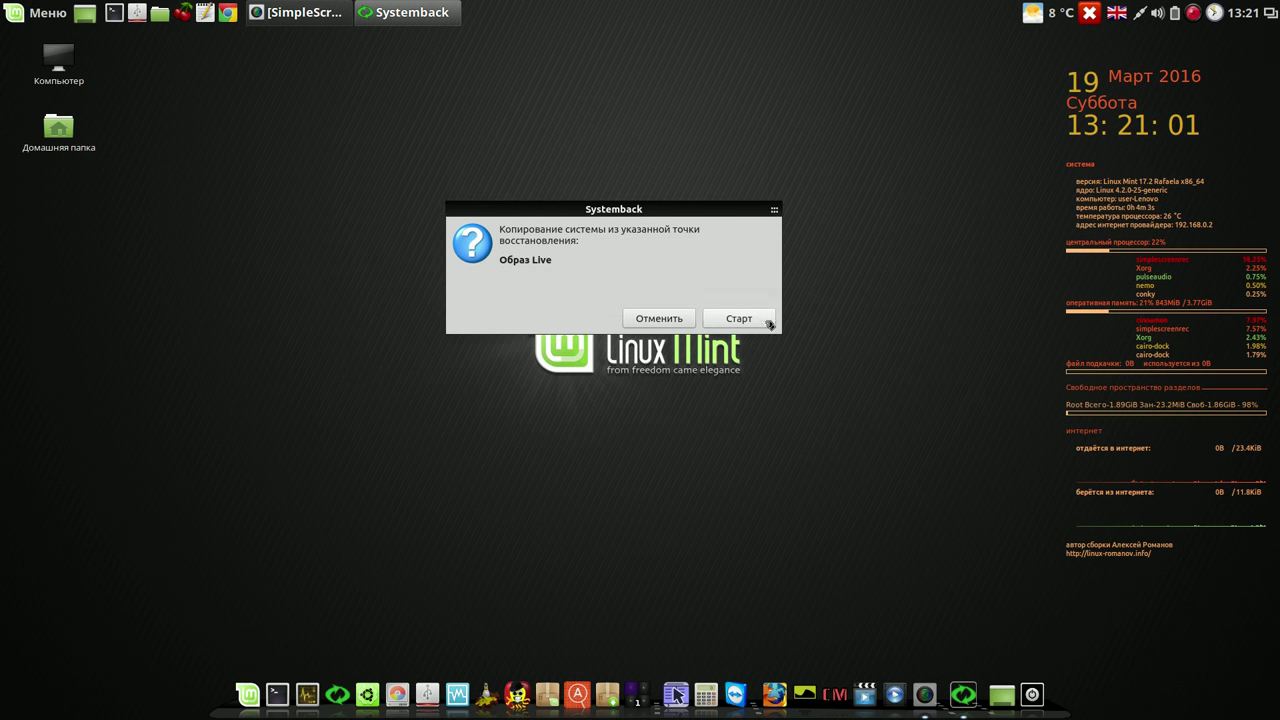
Step: Open a small blank gedit window beside the confirmation and start the copy with Старт
drag(727, 209, 950, 78)
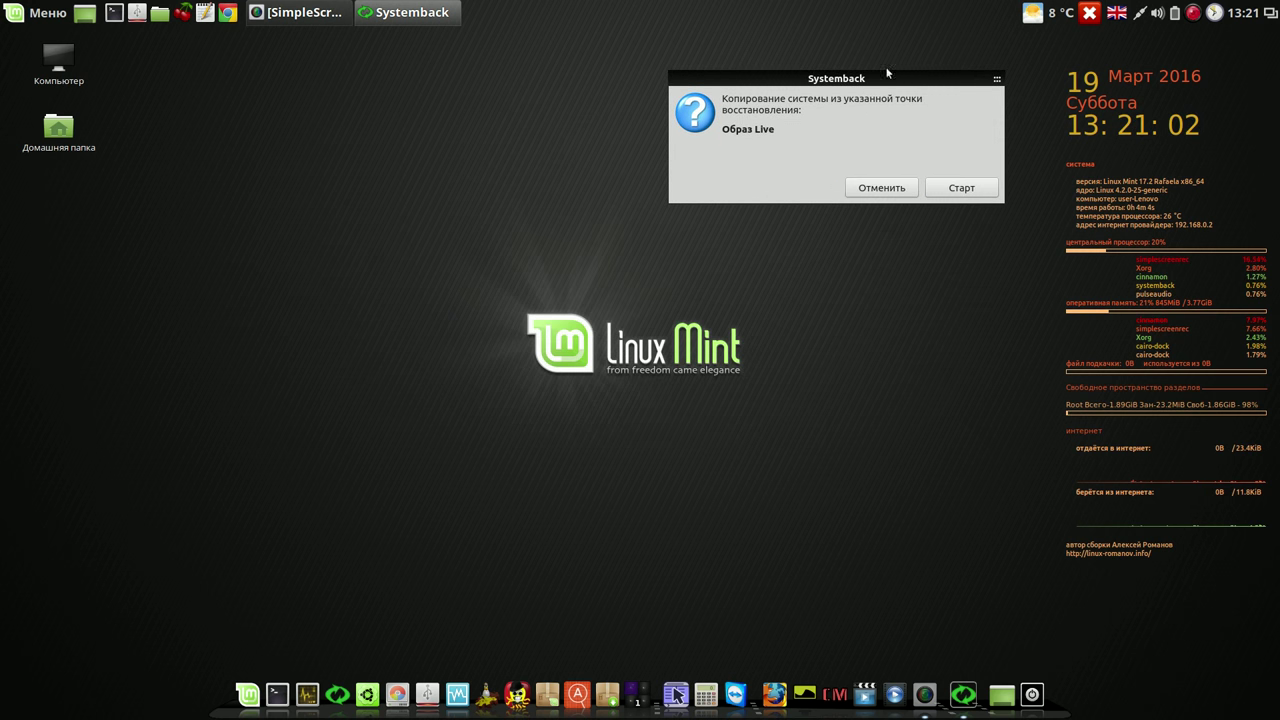
click(203, 12)
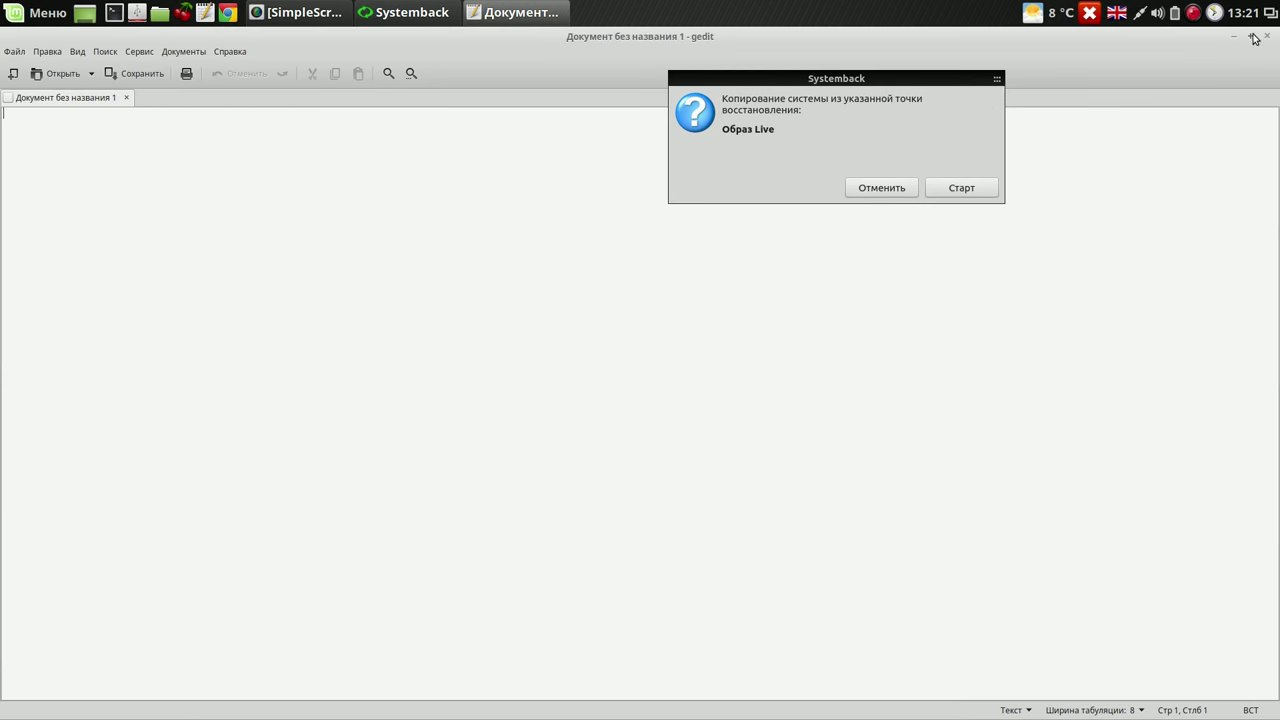
click(1252, 37)
drag(630, 188, 387, 111)
drag(602, 445, 549, 328)
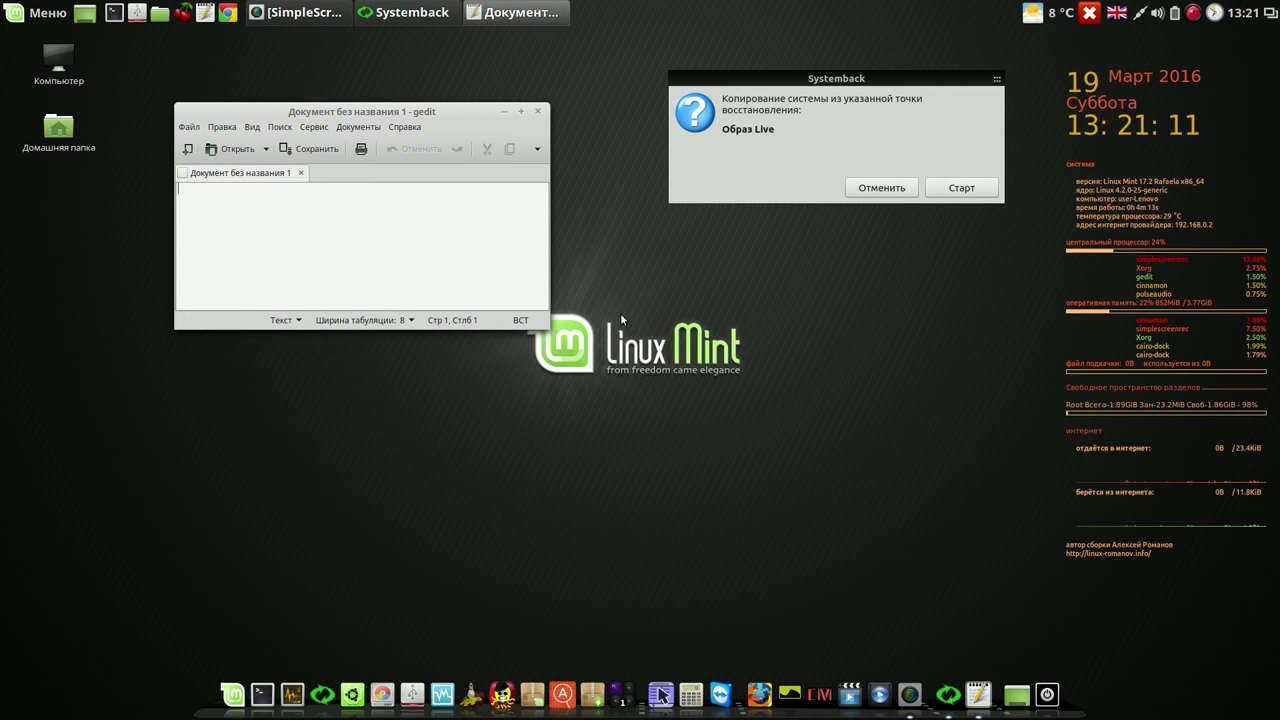
click(963, 189)
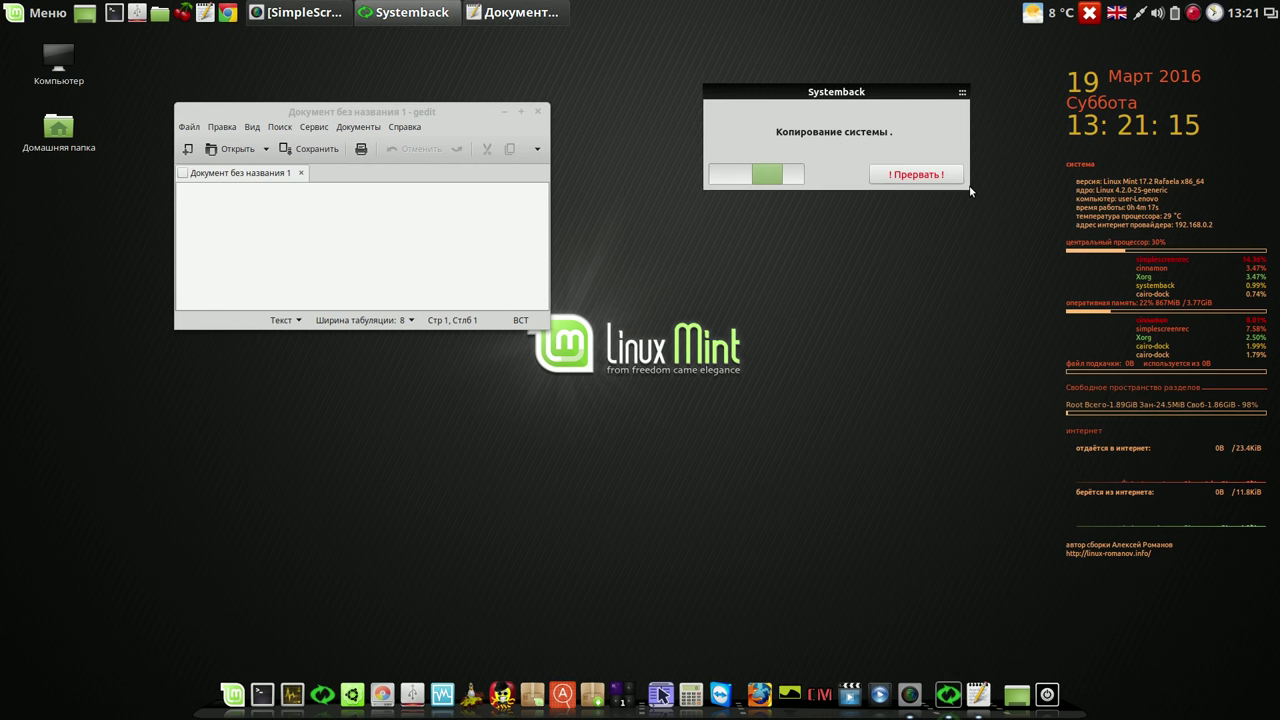
Step: Type 13-21-12 plus two blank lines in gedit and place it beside the copy progress
click(439, 216)
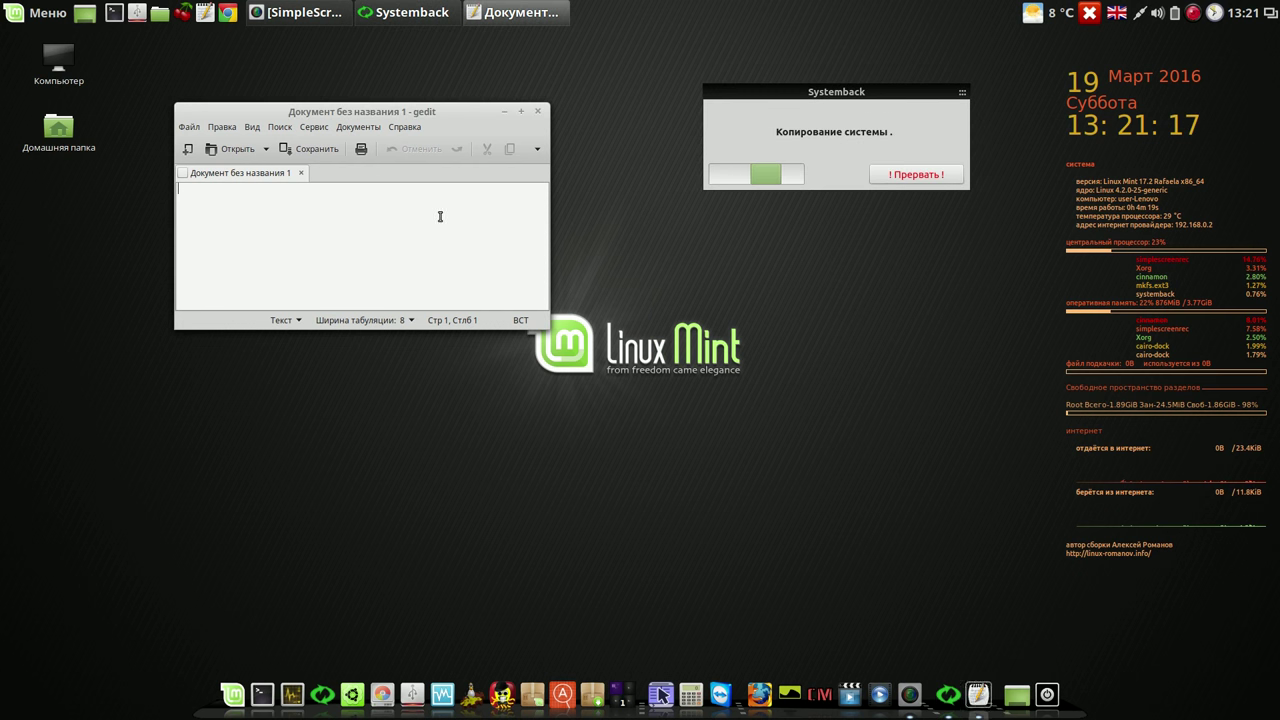
text(13)
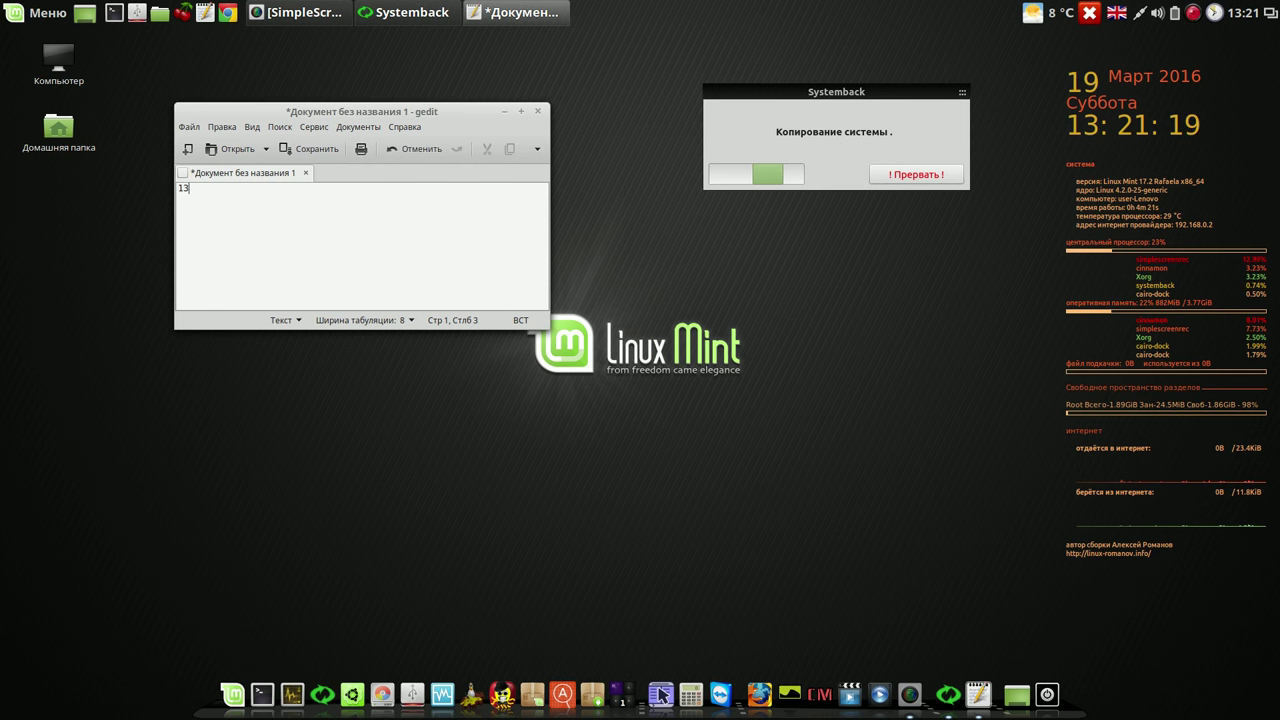
text(-21-12)
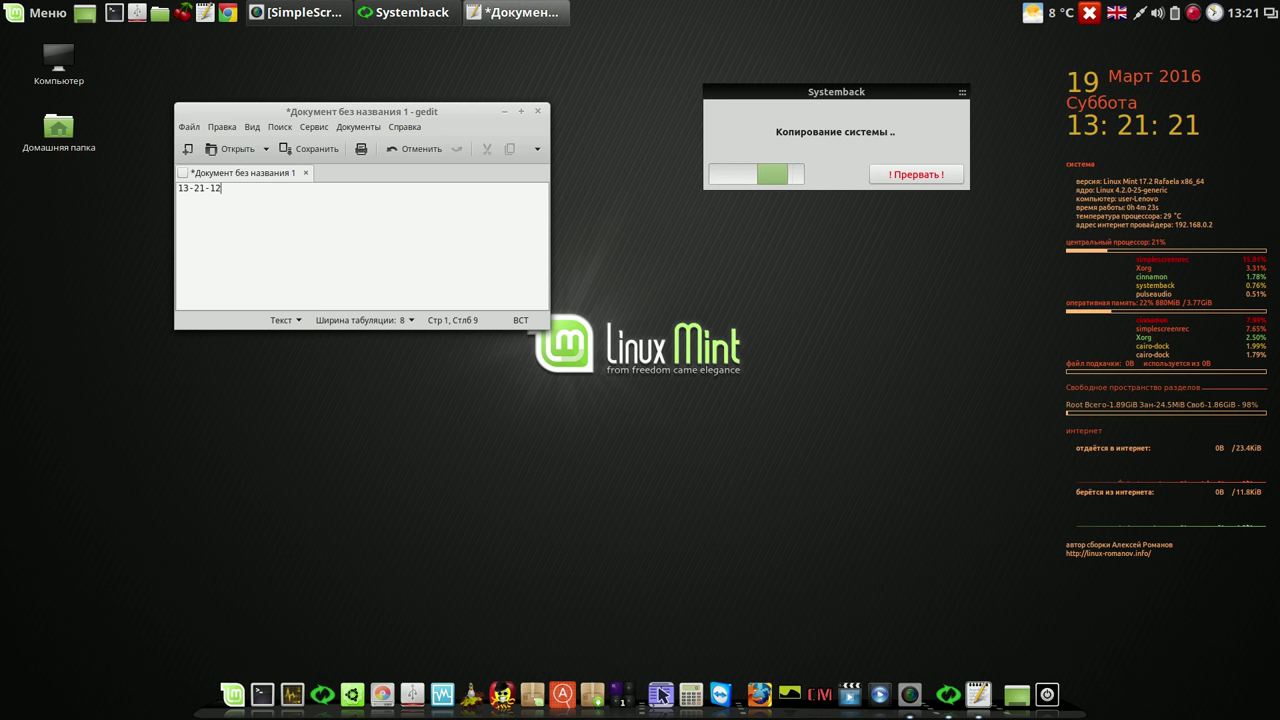
key(Return)
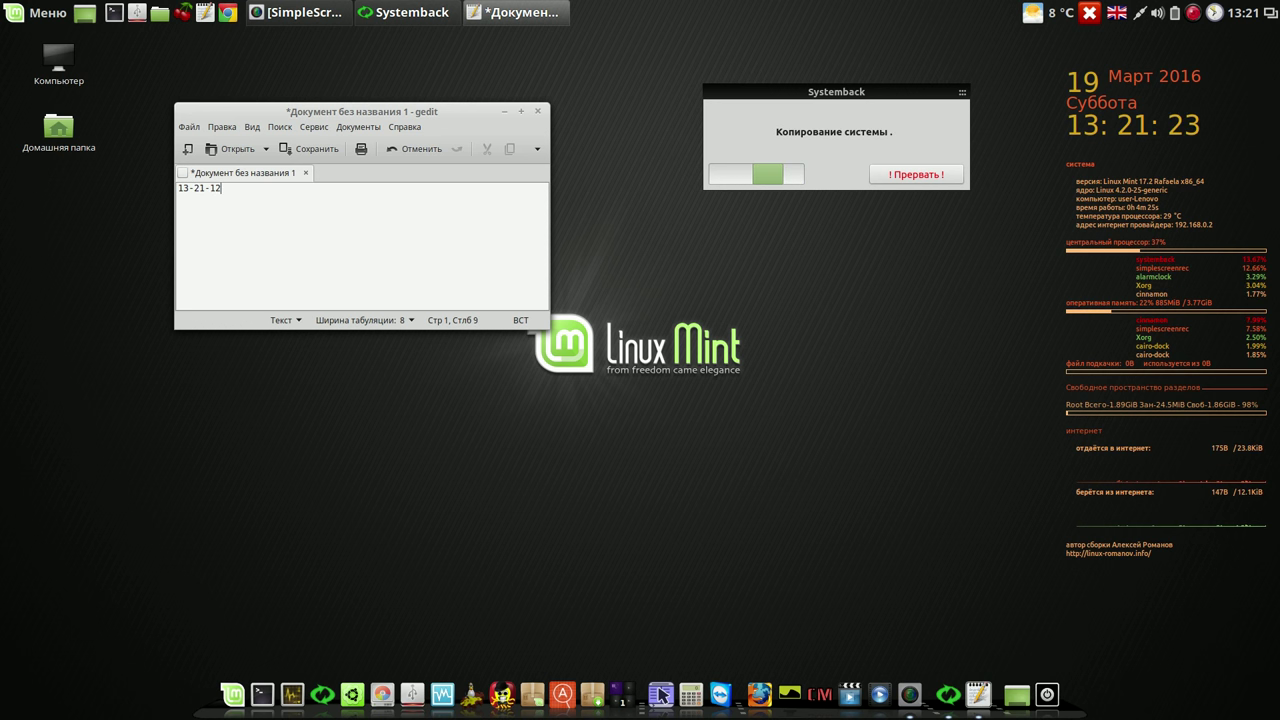
key(Return)
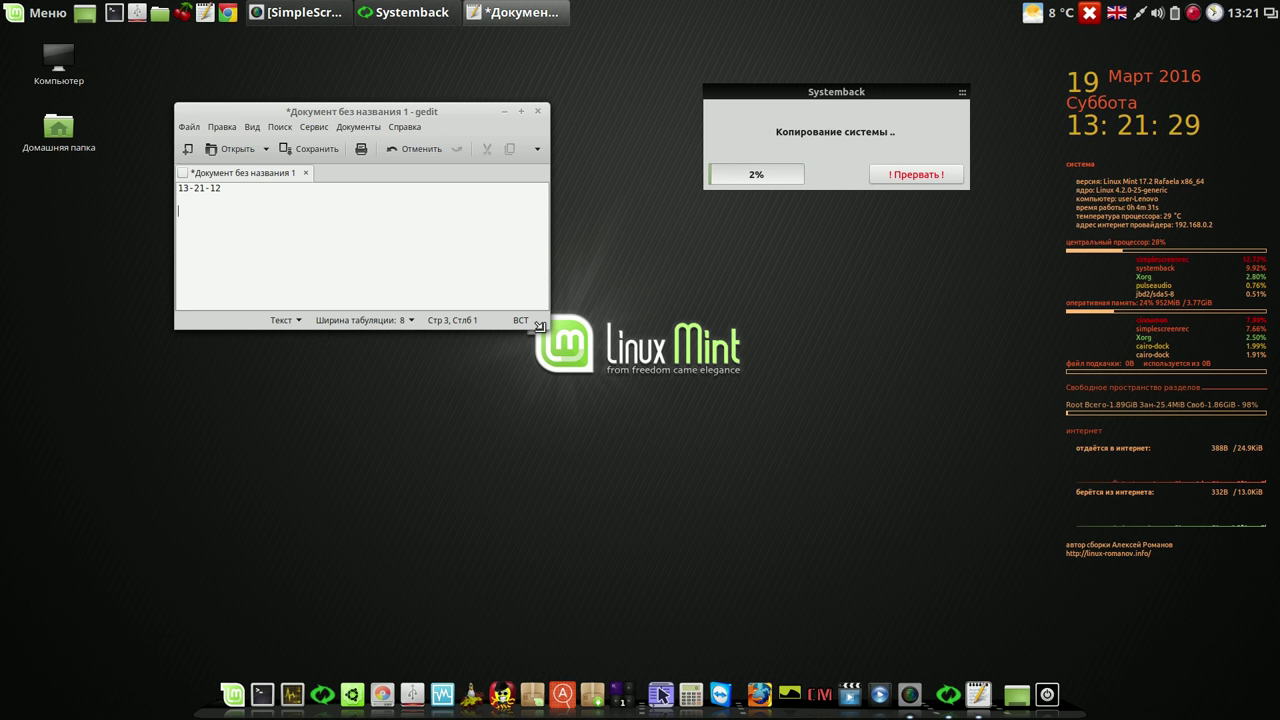
drag(541, 325, 491, 271)
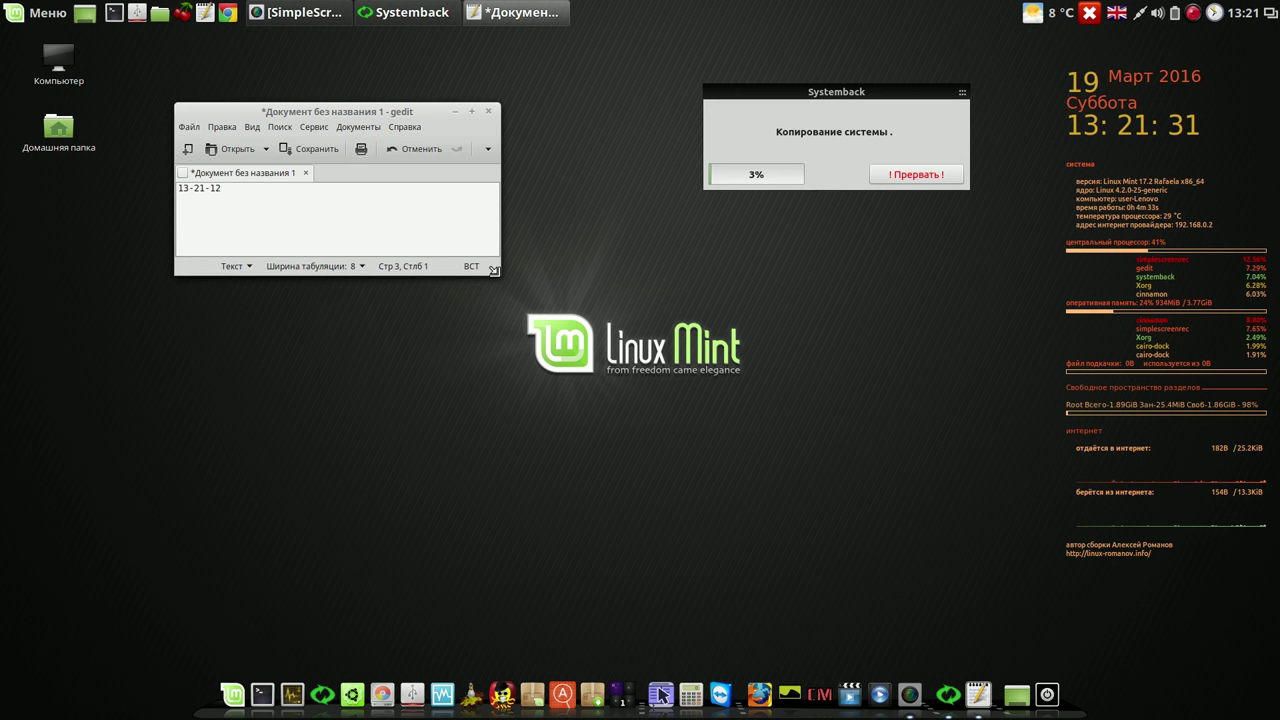
drag(390, 106, 537, 86)
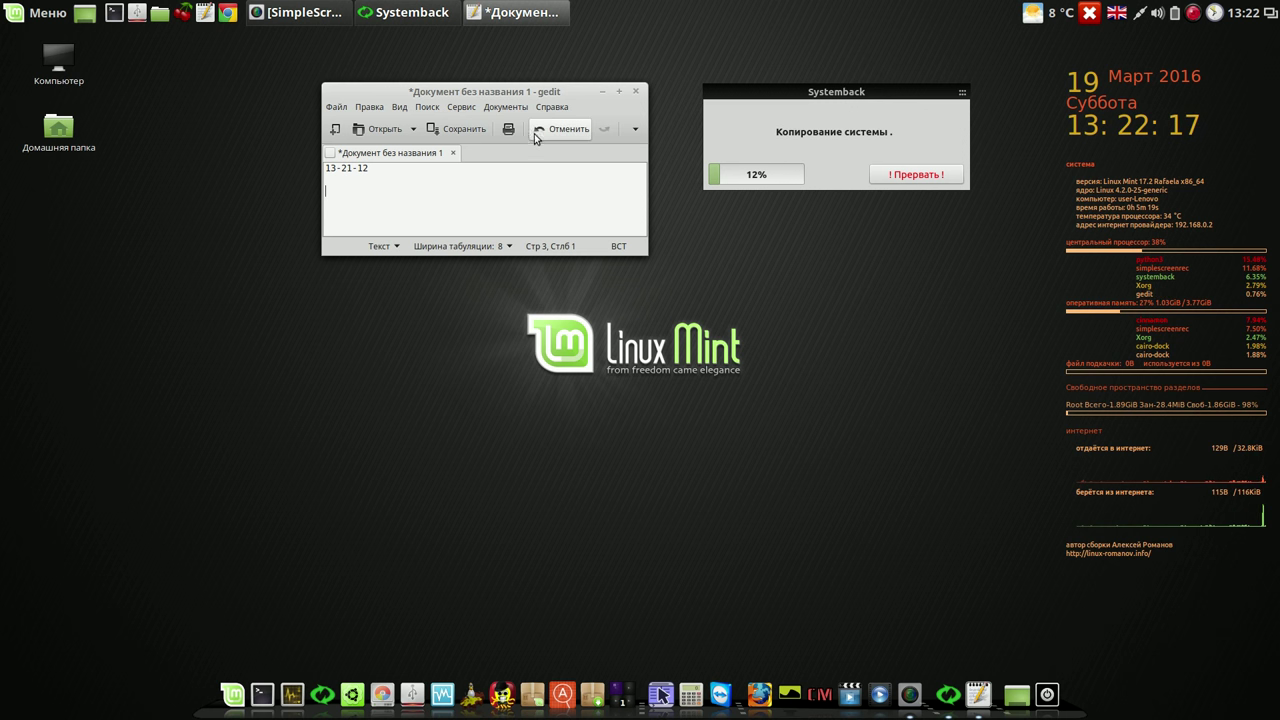
drag(548, 84, 926, 208)
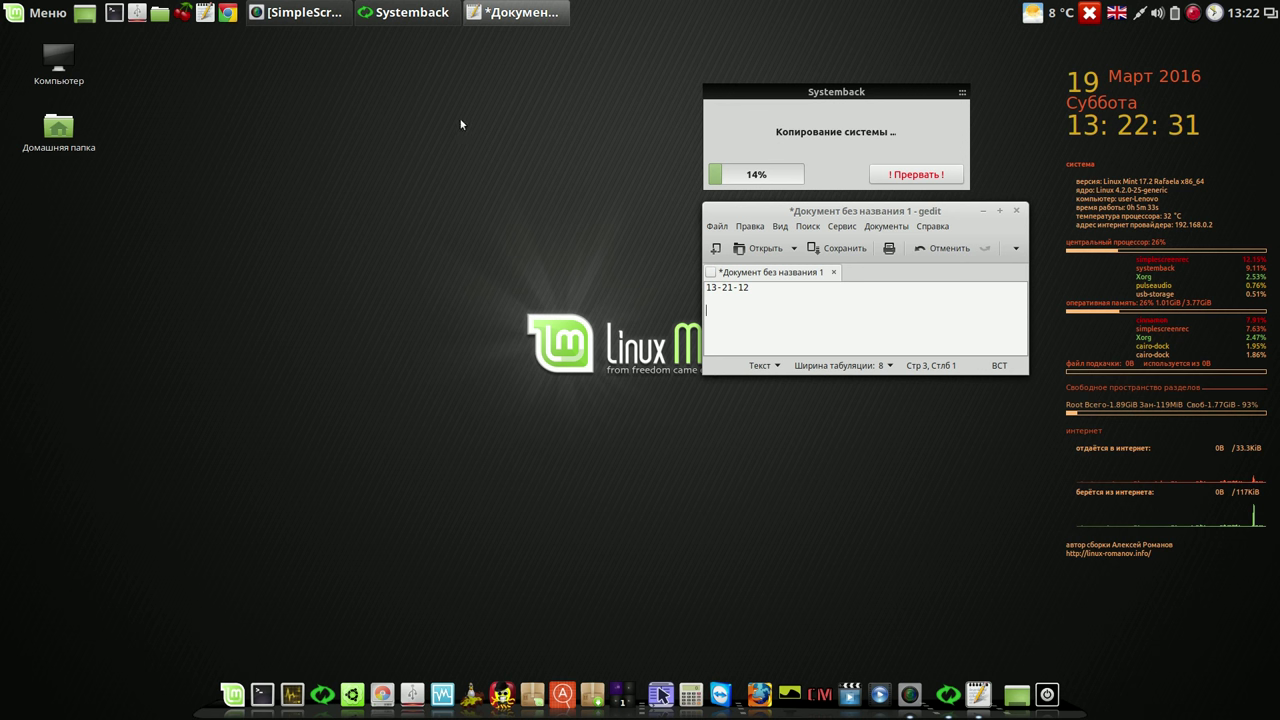
Step: Launch Google Chrome, accept its first-run settings, and resize and reposition its window
click(228, 13)
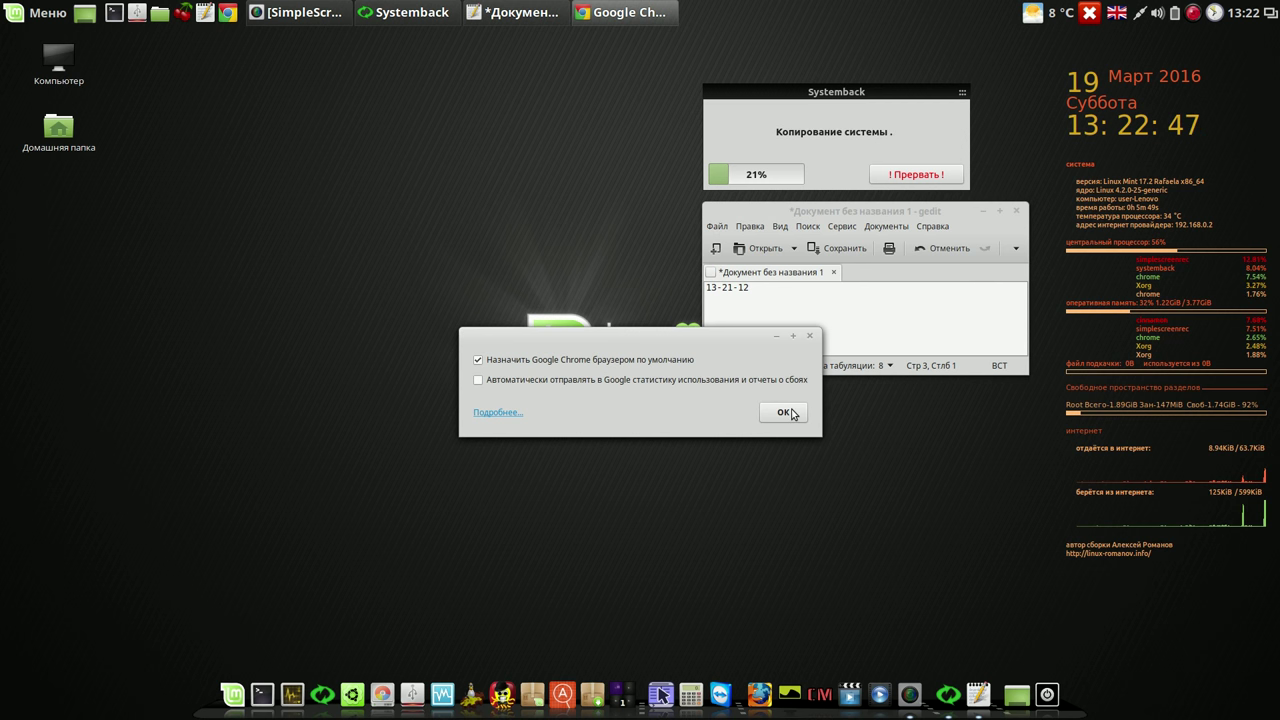
click(786, 412)
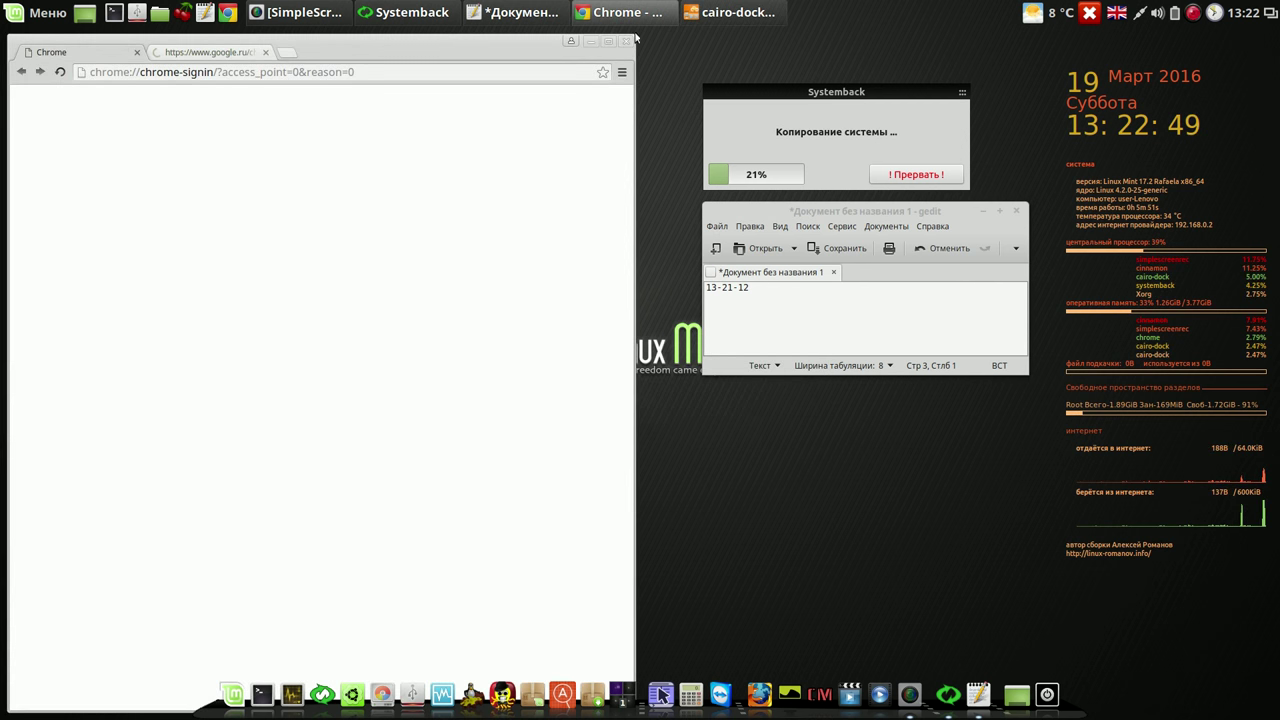
drag(634, 38, 535, 175)
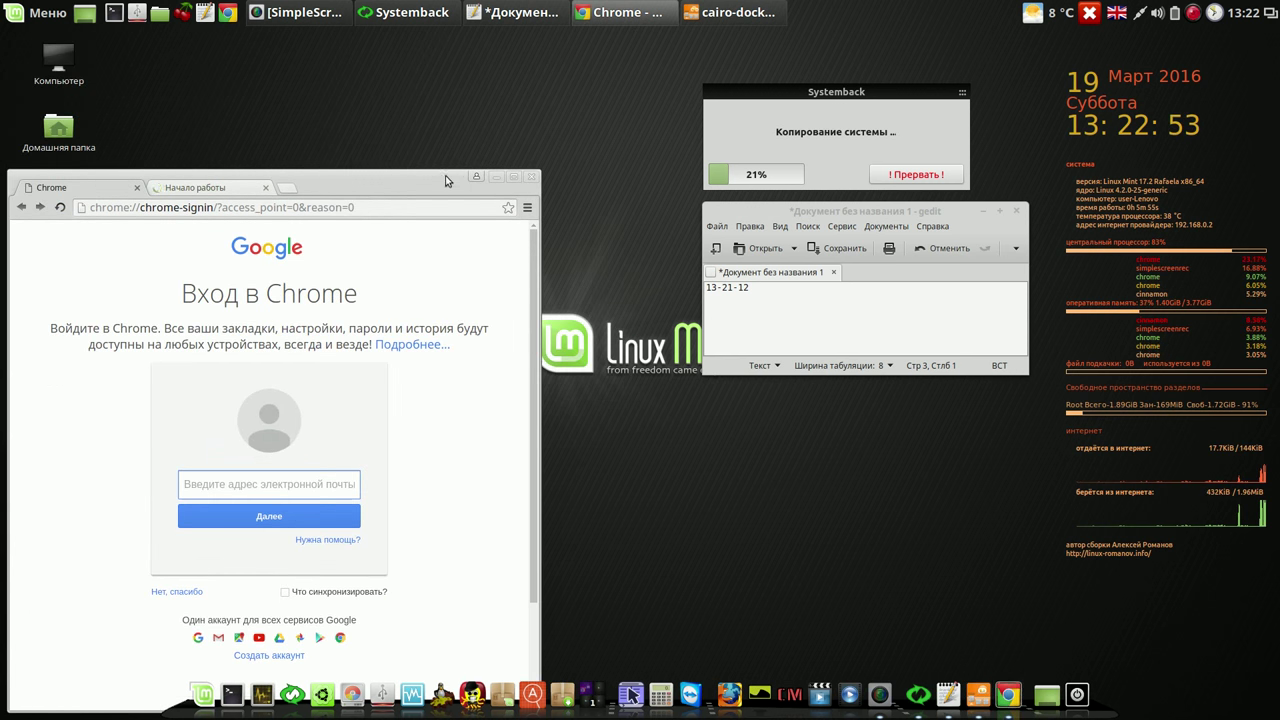
drag(428, 178, 568, 47)
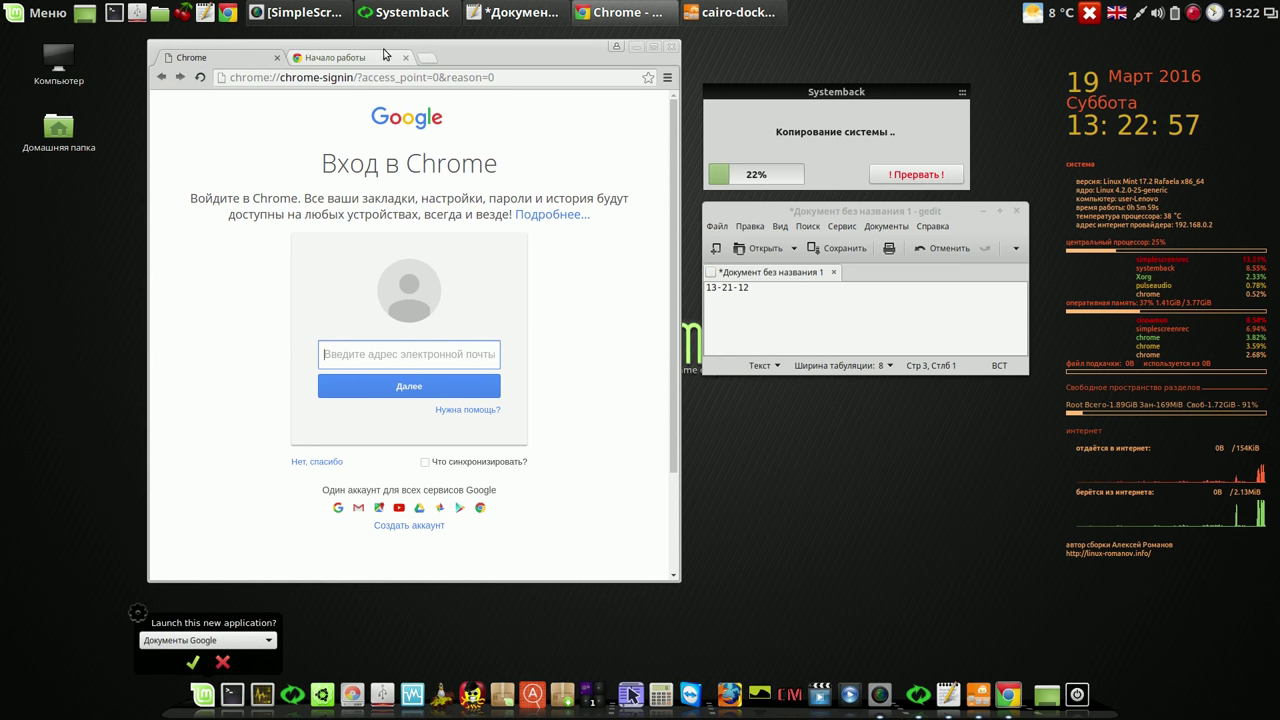
Step: Open a new tab, dismiss the launch prompt, and close the Chrome window
click(426, 58)
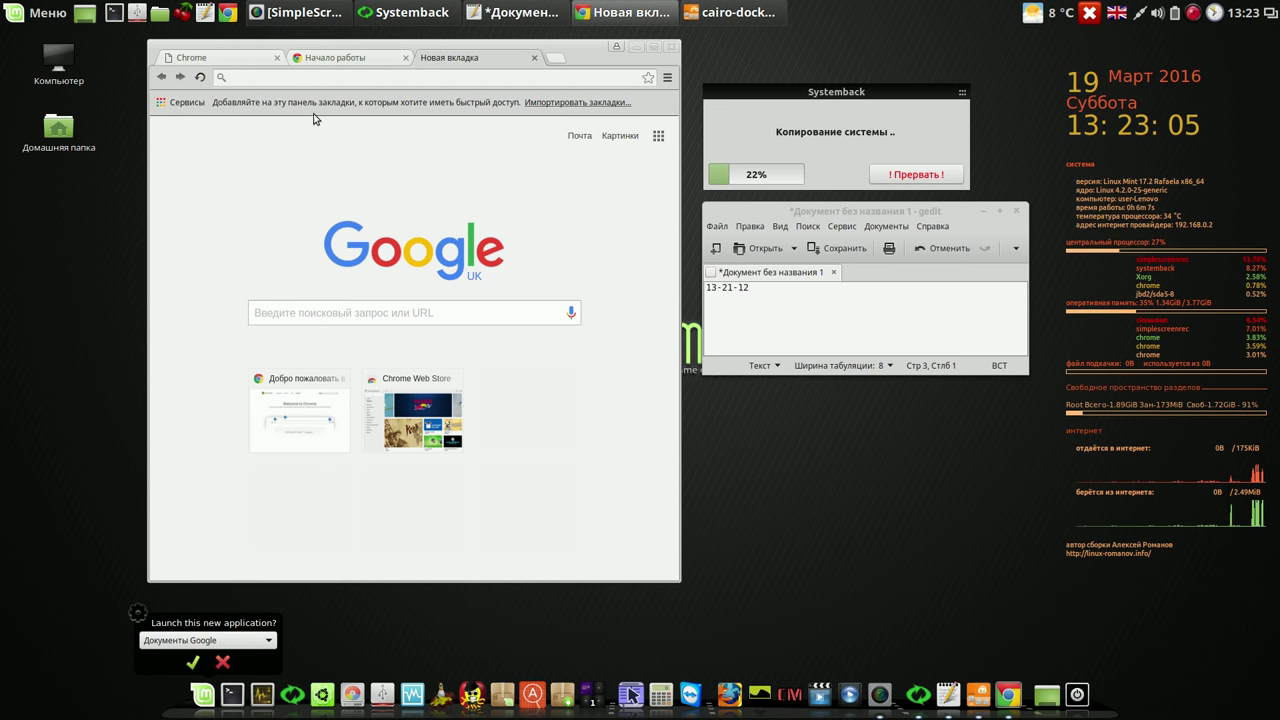
click(223, 663)
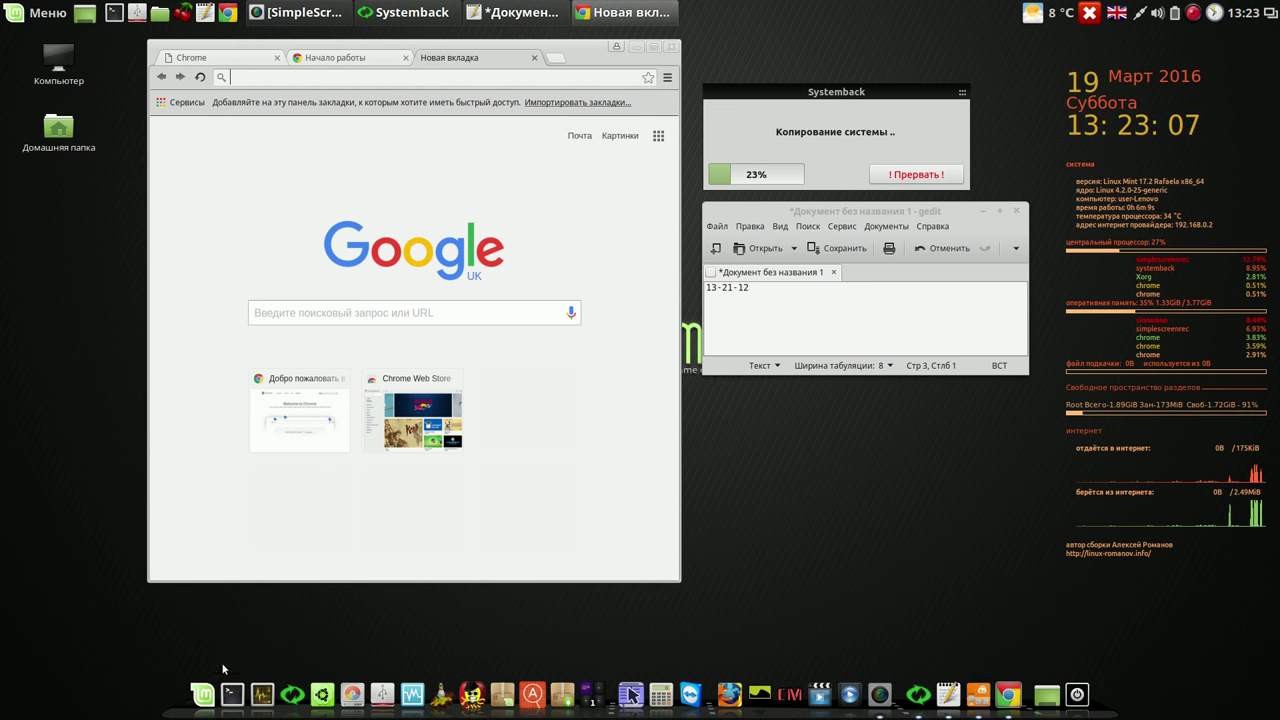
click(672, 47)
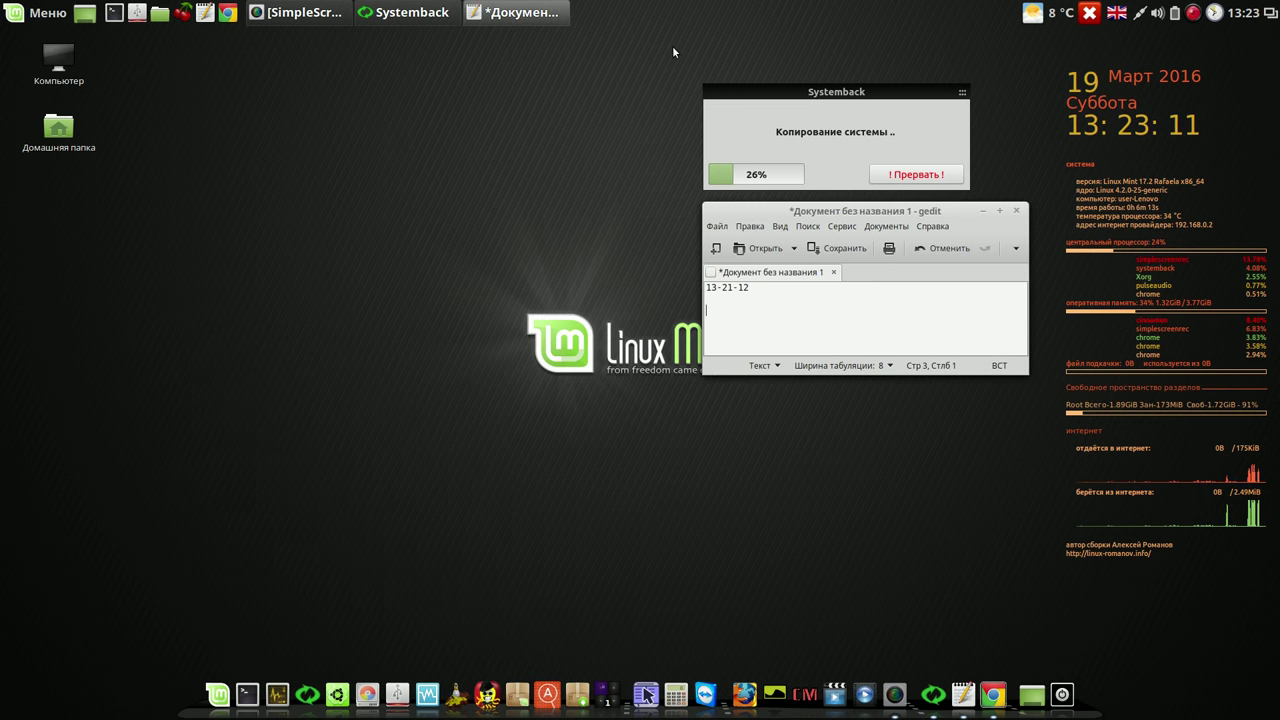
click(47, 14)
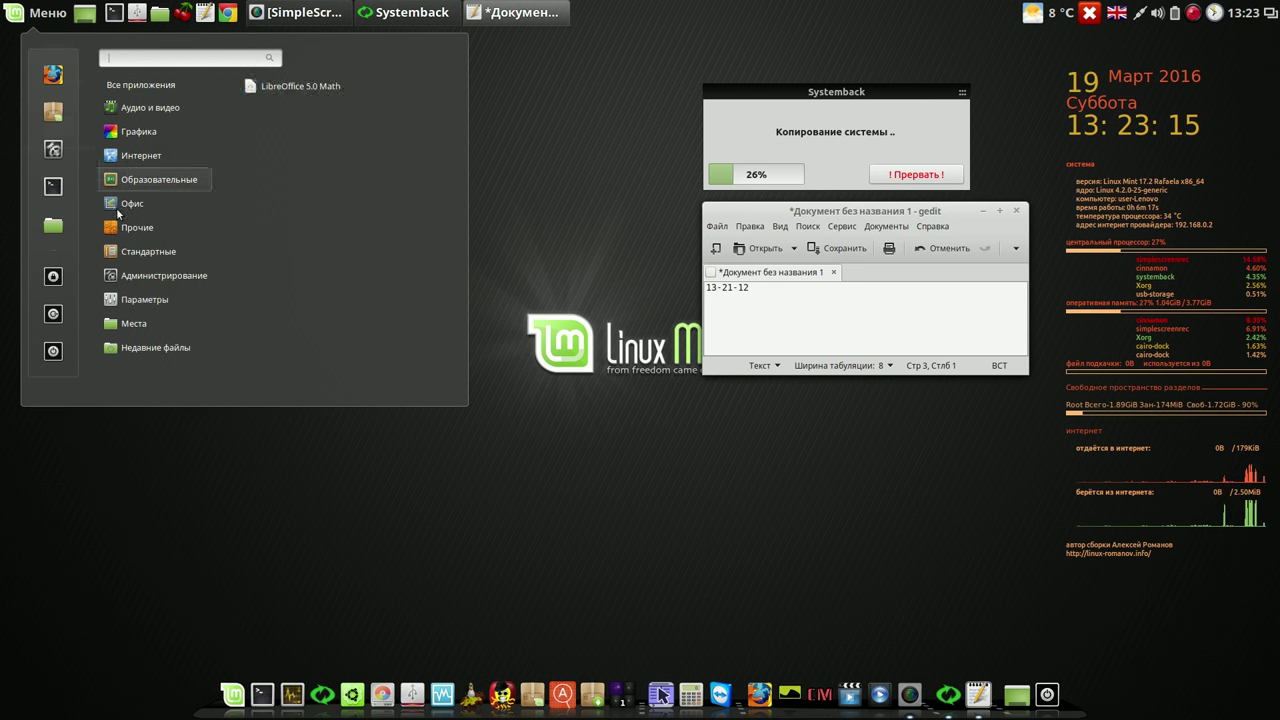
mouse_move(130, 198)
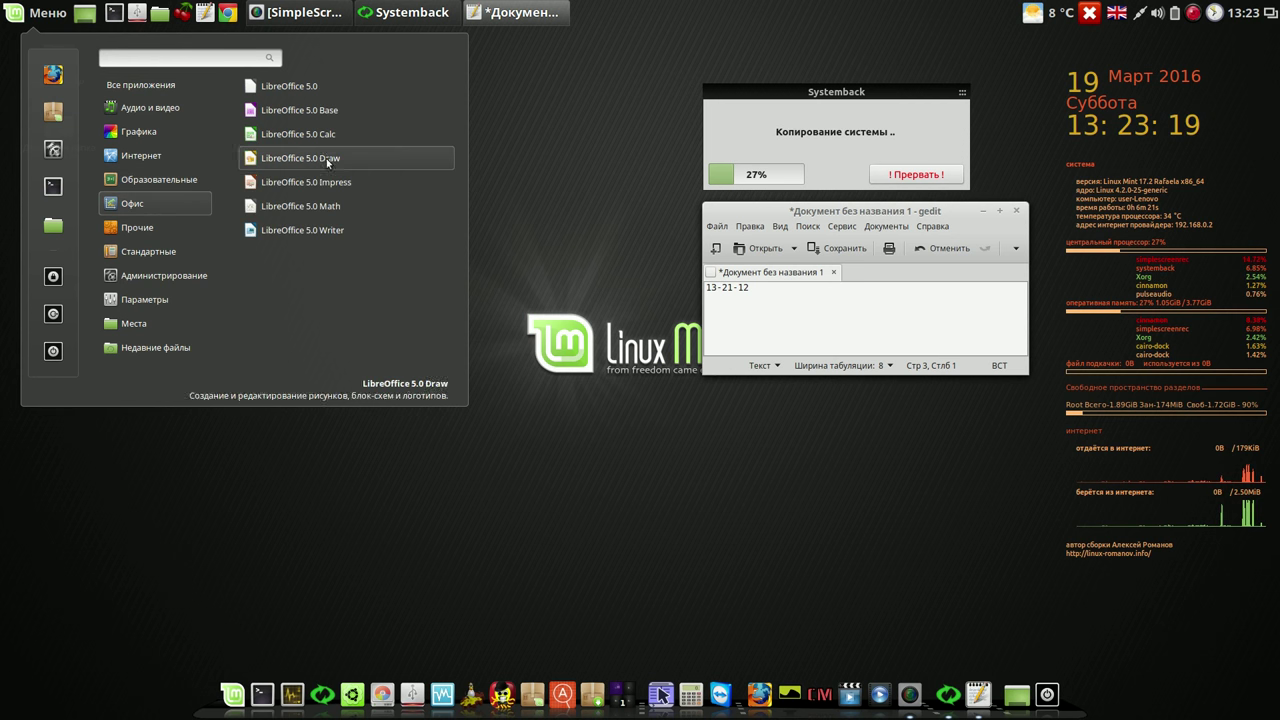
click(333, 131)
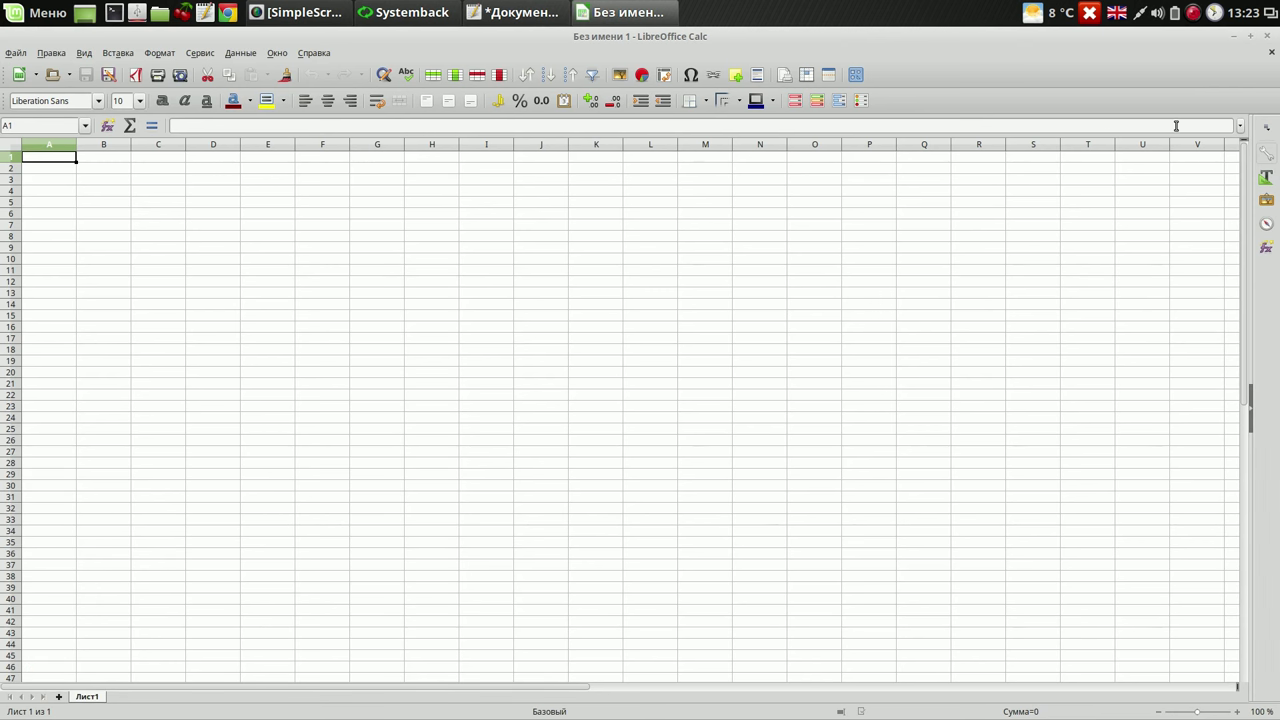
click(1251, 36)
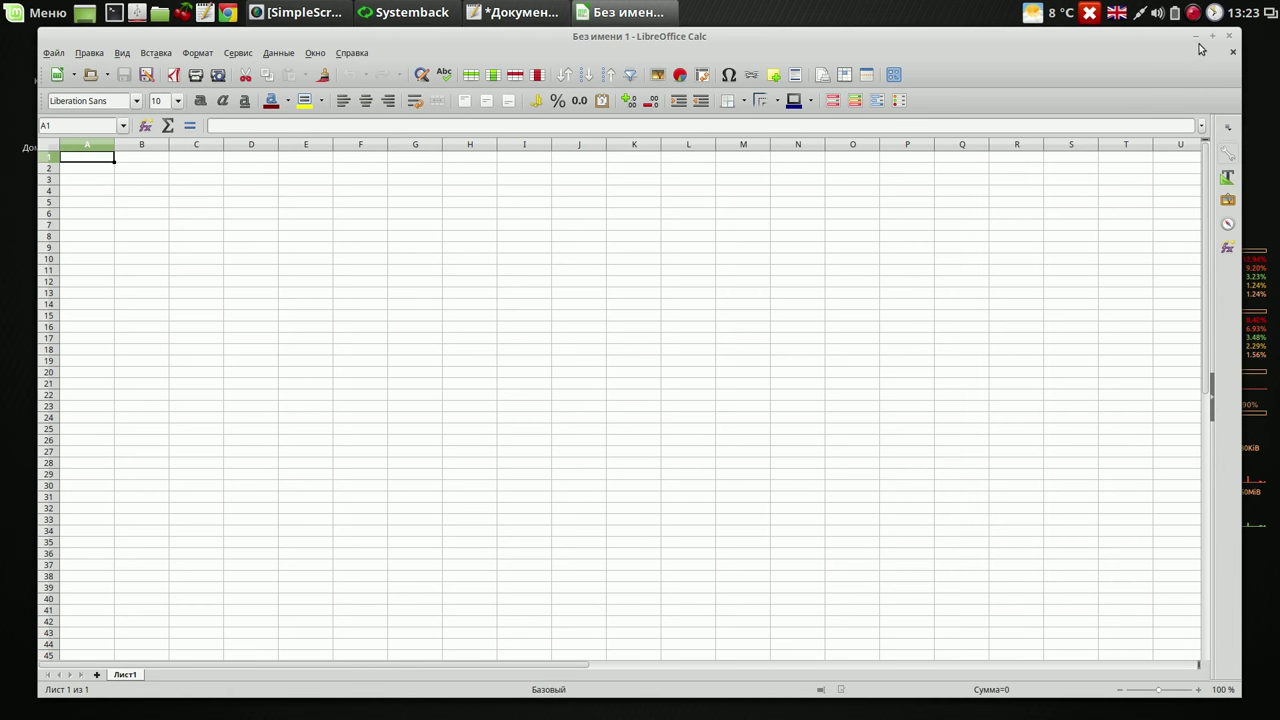
drag(1234, 34, 630, 73)
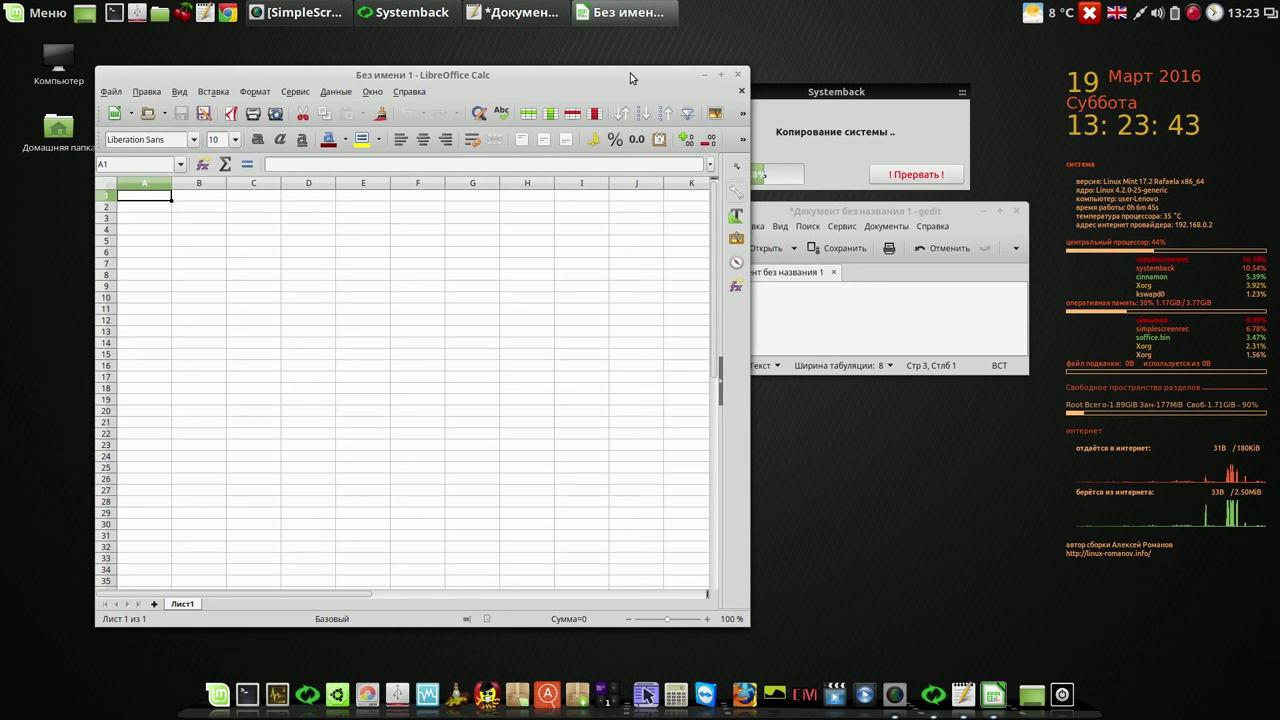
click(739, 75)
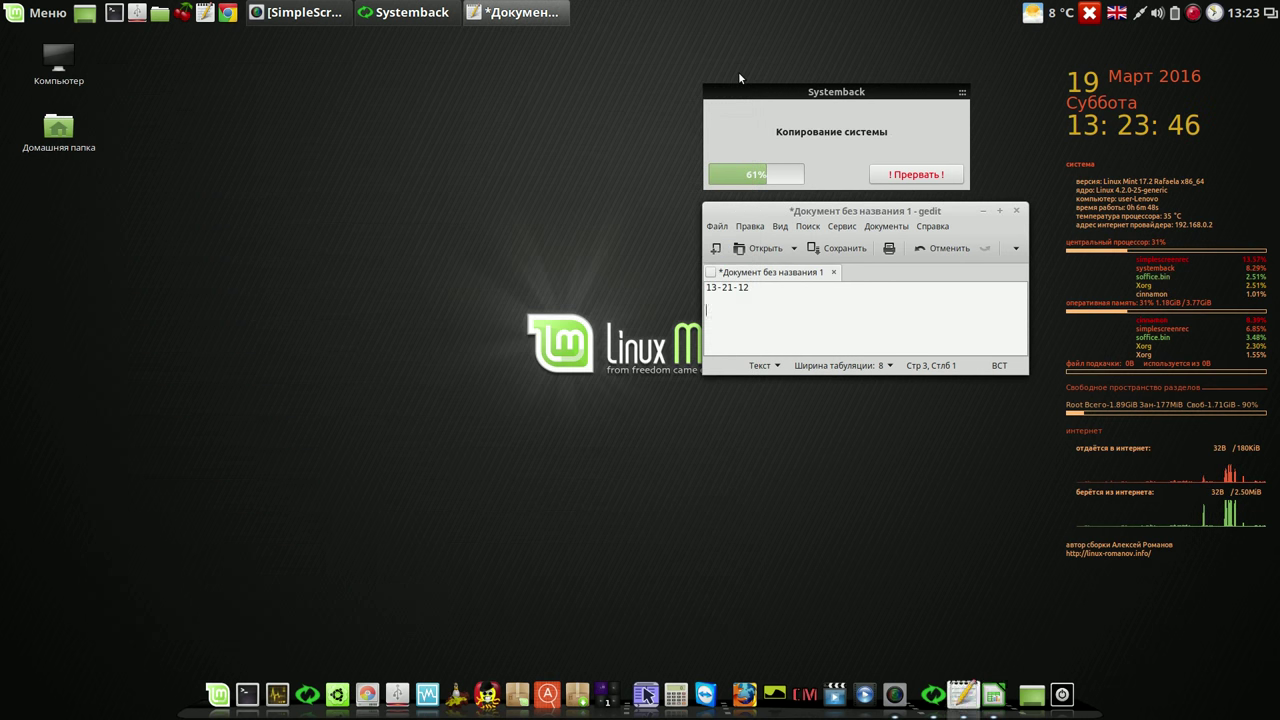
click(820, 89)
Step: Move the Systemback progress and gedit windows up while the copy completes
drag(806, 91, 802, 56)
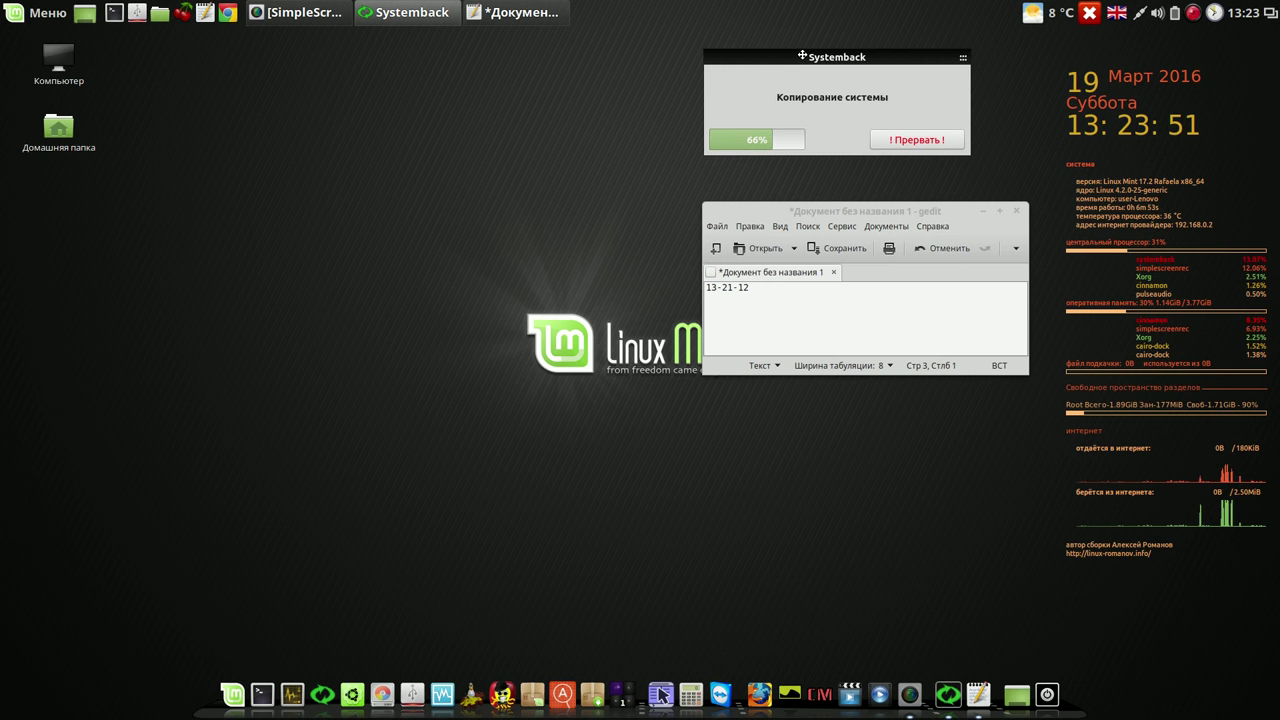
drag(873, 210, 875, 171)
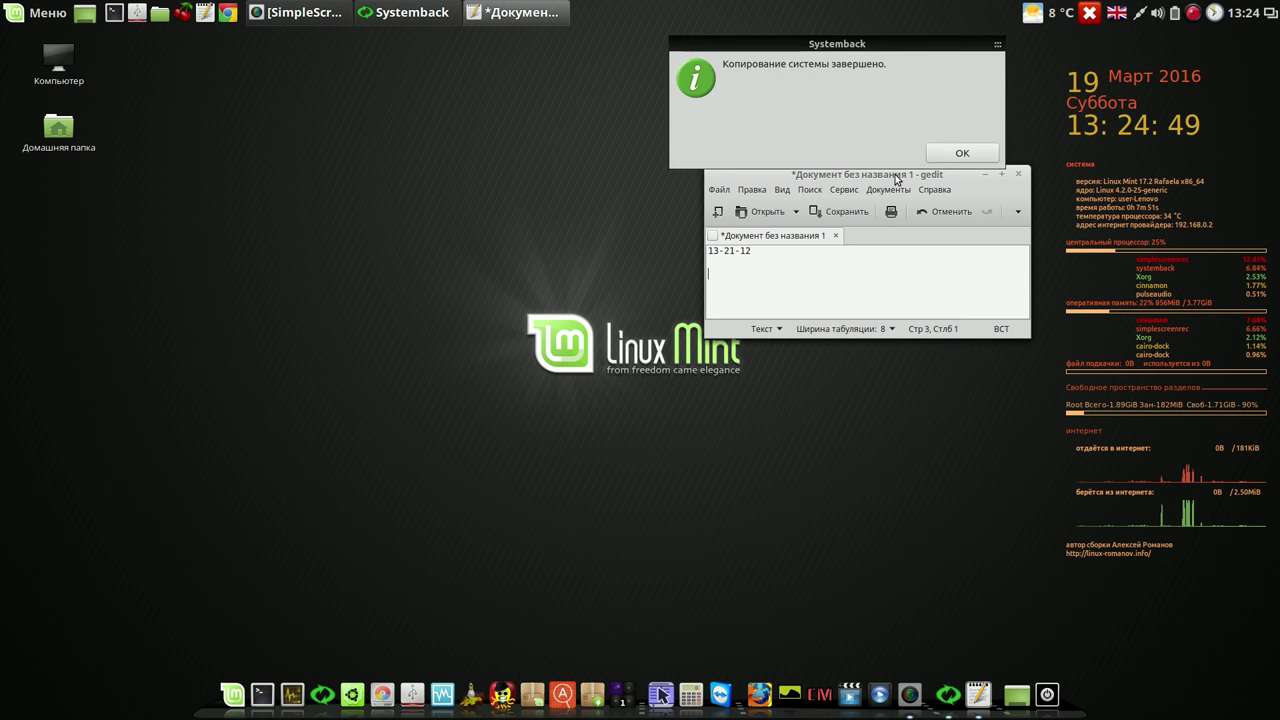
Step: Dismiss Systemback's copy-finished notice and close gedit without saving the notes
click(961, 153)
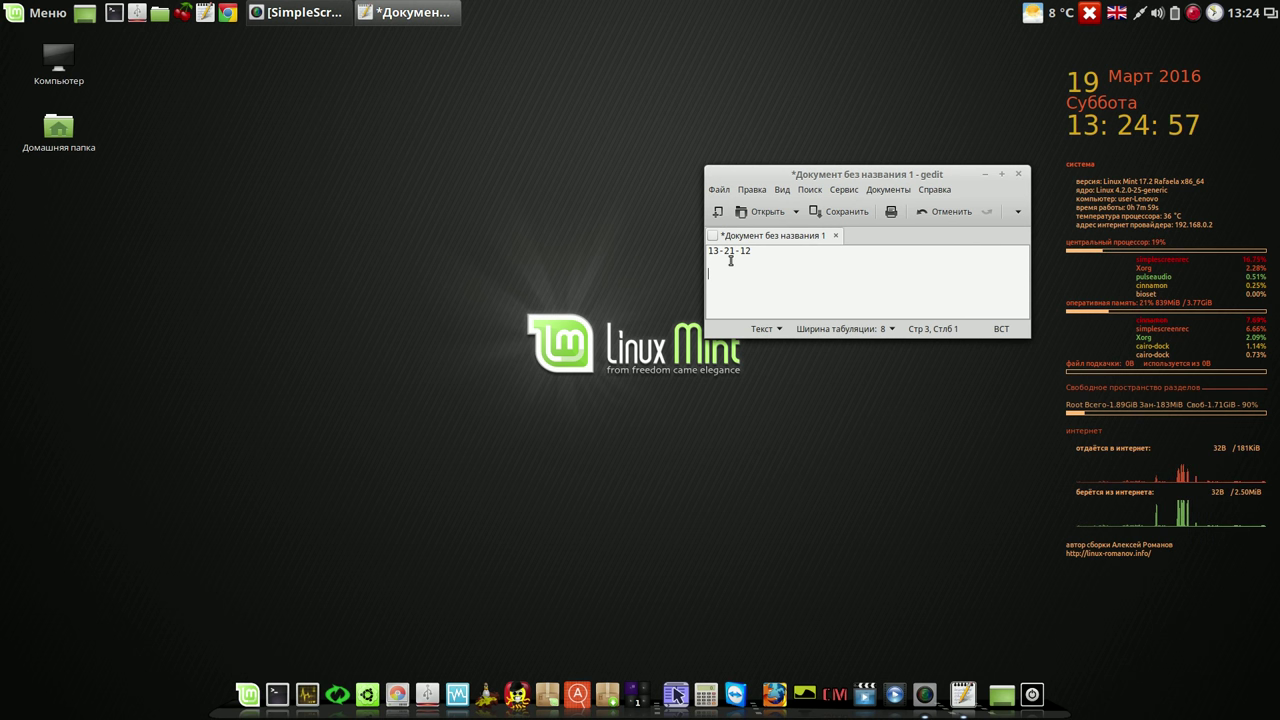
click(1020, 177)
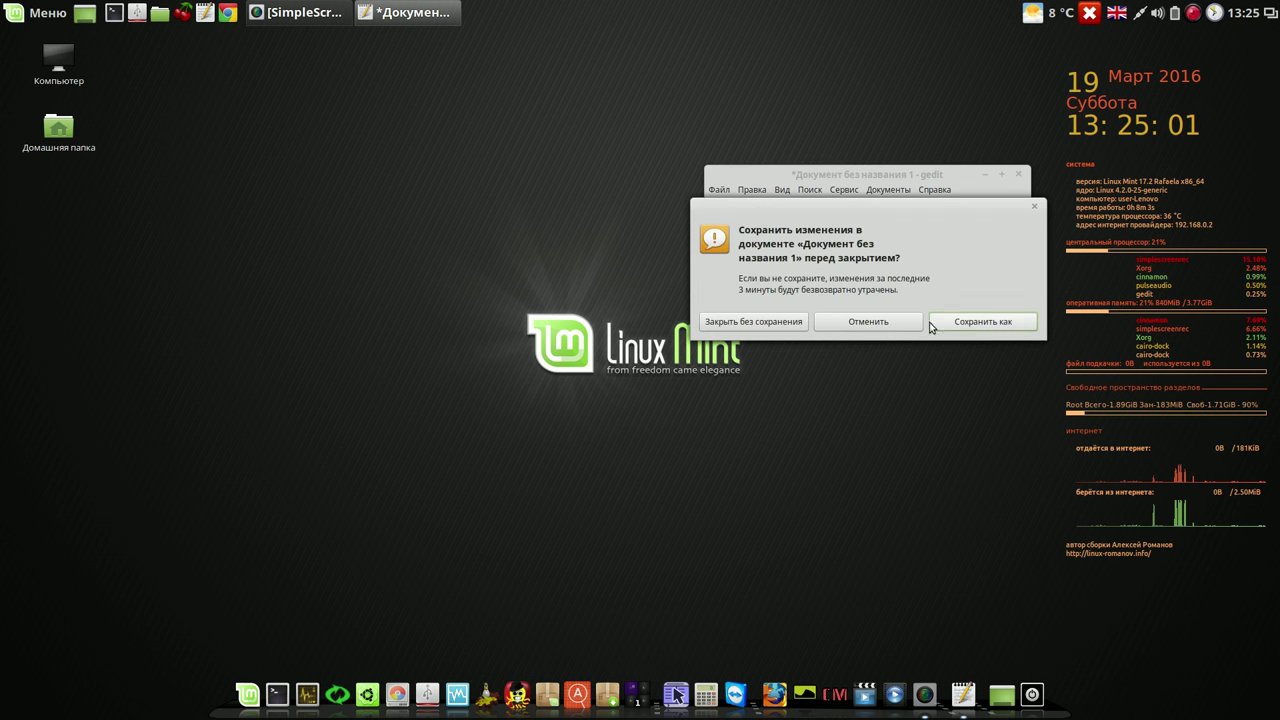
click(748, 322)
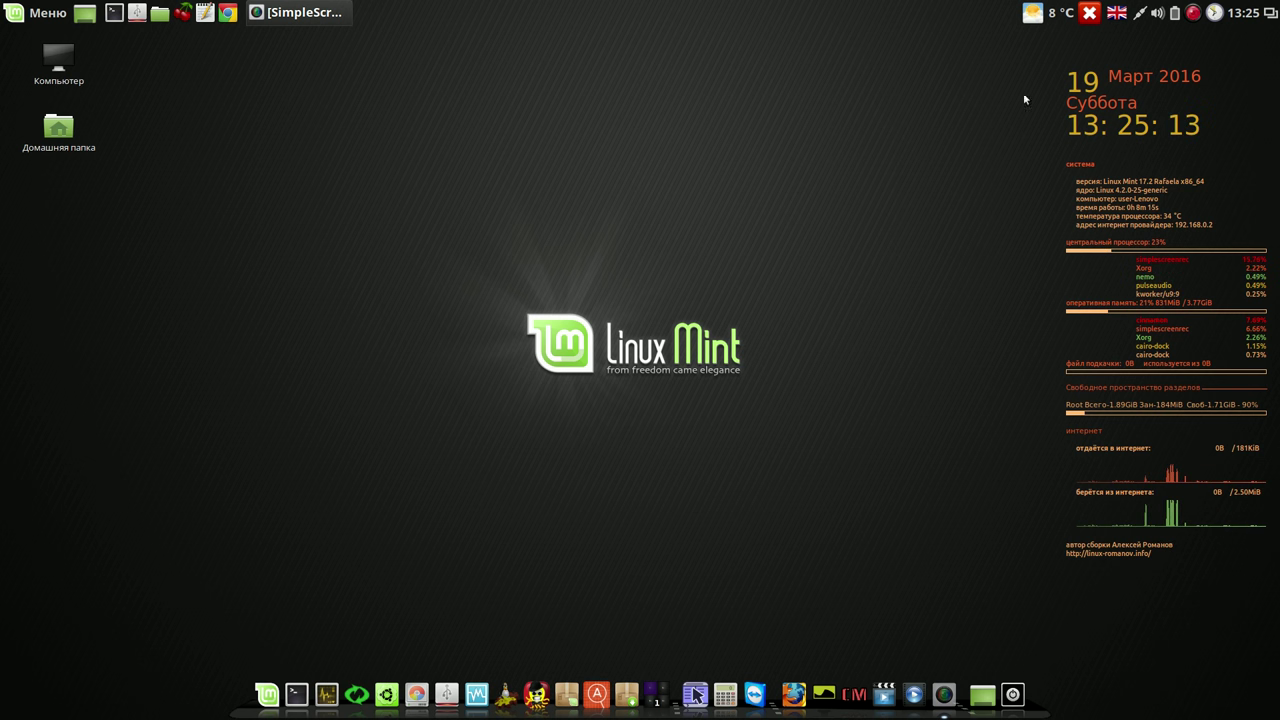
Step: Hide SimpleScreenRecorder and pause the recording from its tray icon menu
click(1194, 13)
right_click(1194, 13)
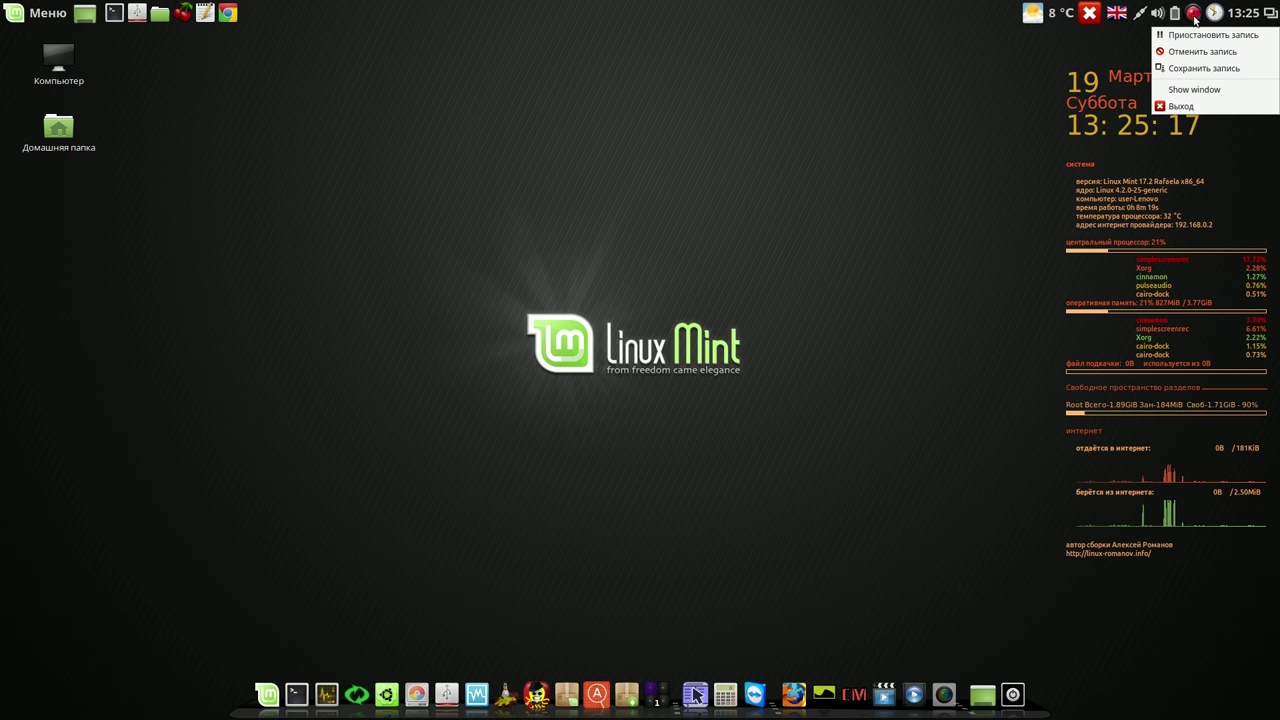
click(1196, 37)
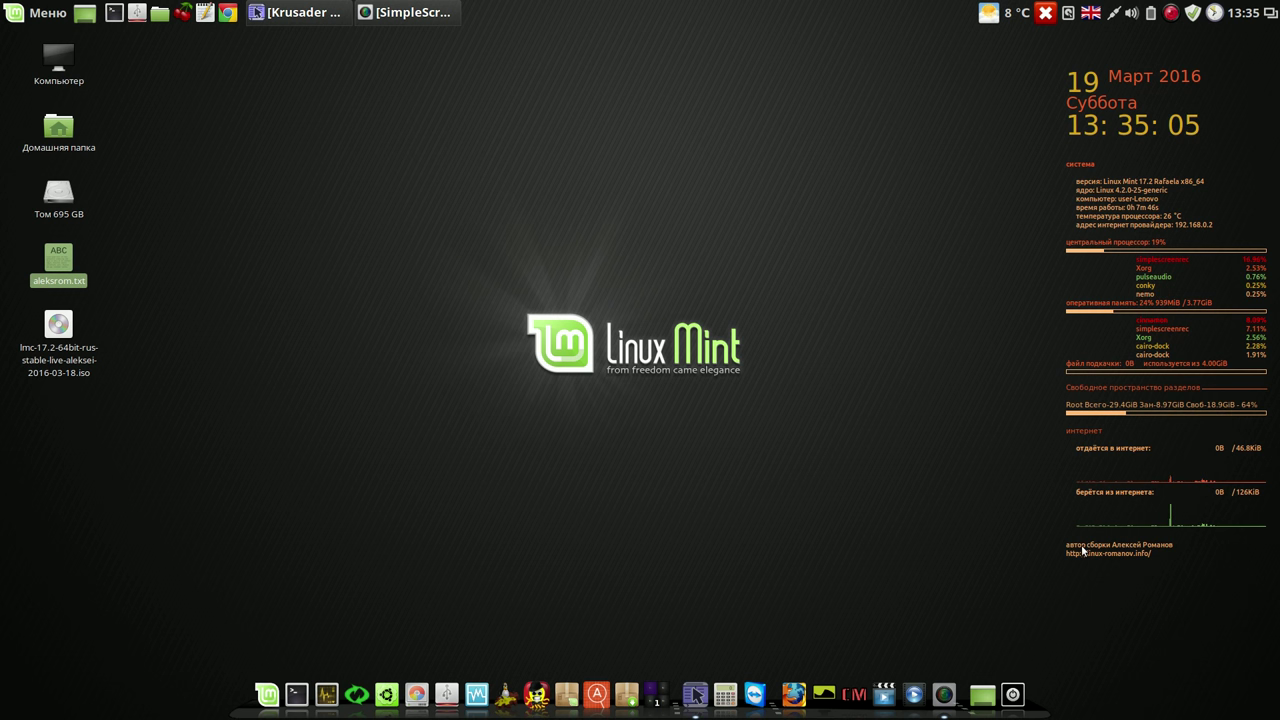
Step: Launch GParted, authenticating with the pasted administrator password
click(416, 694)
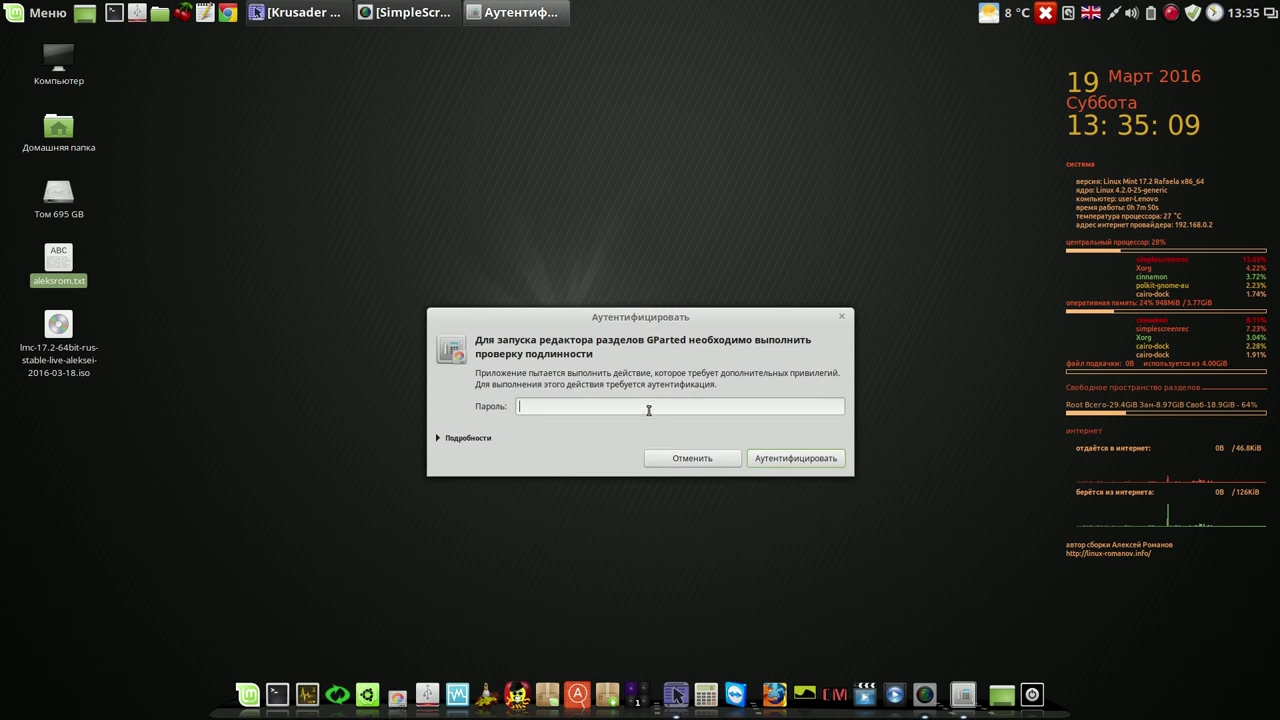
right_click(648, 411)
click(680, 451)
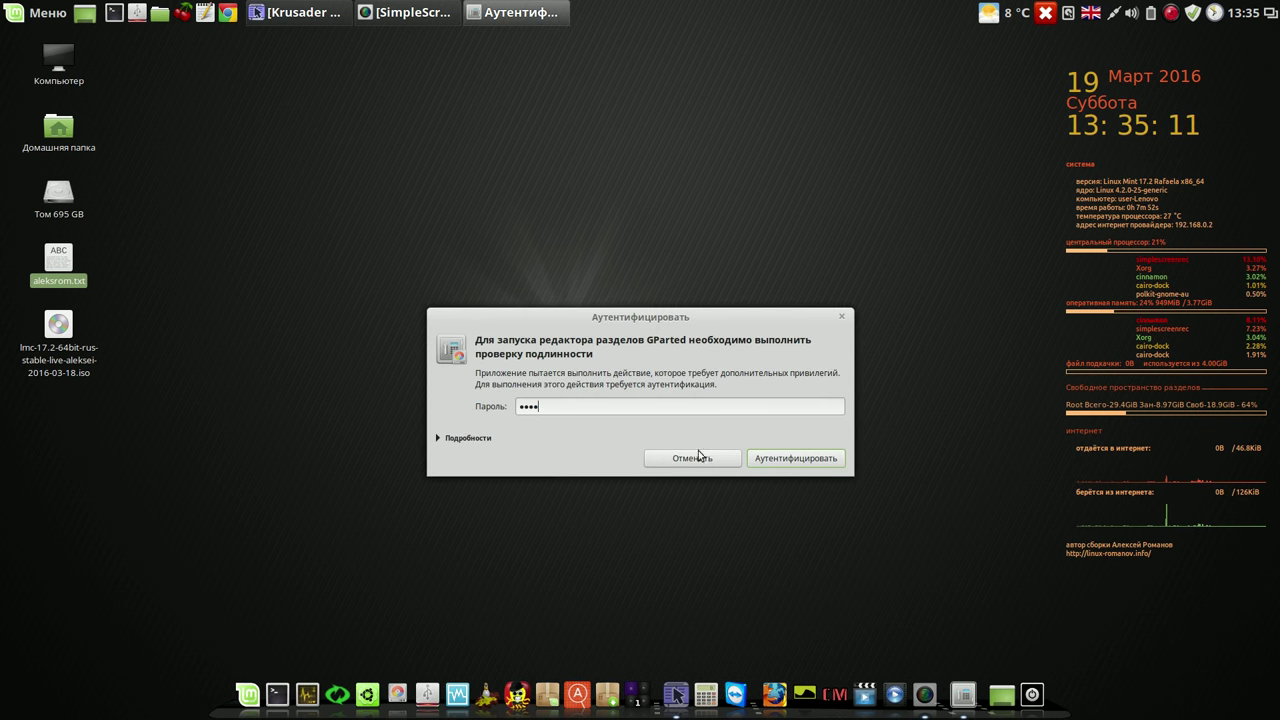
click(779, 462)
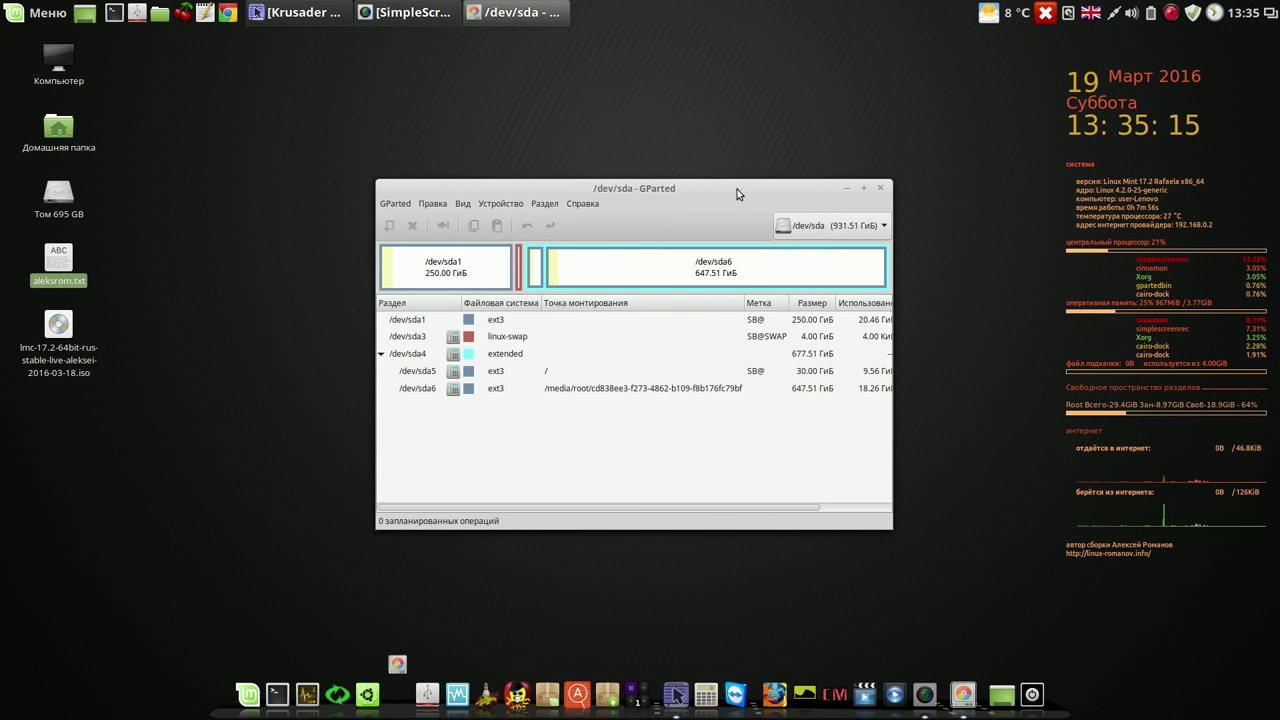
Step: Widen GParted, inspect the /dev/sda5 root and /dev/sda3 swap partitions, then close it
drag(737, 189, 690, 97)
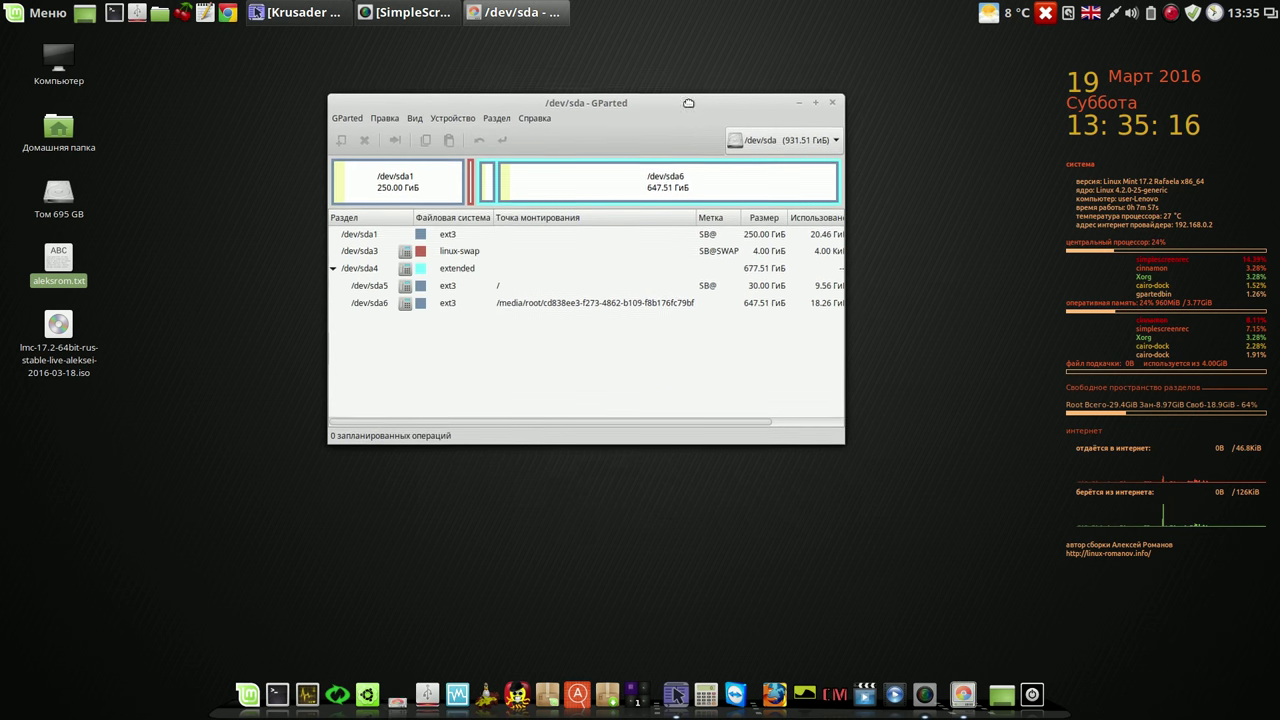
click(406, 281)
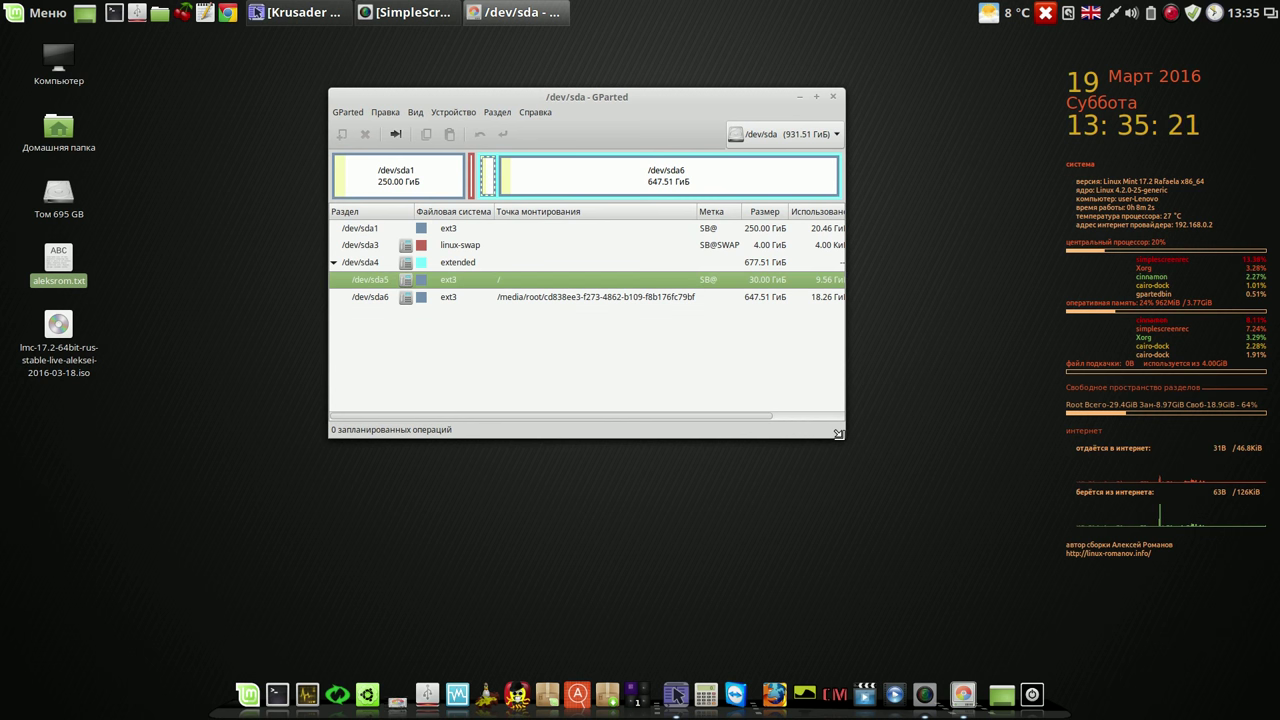
drag(838, 436, 976, 443)
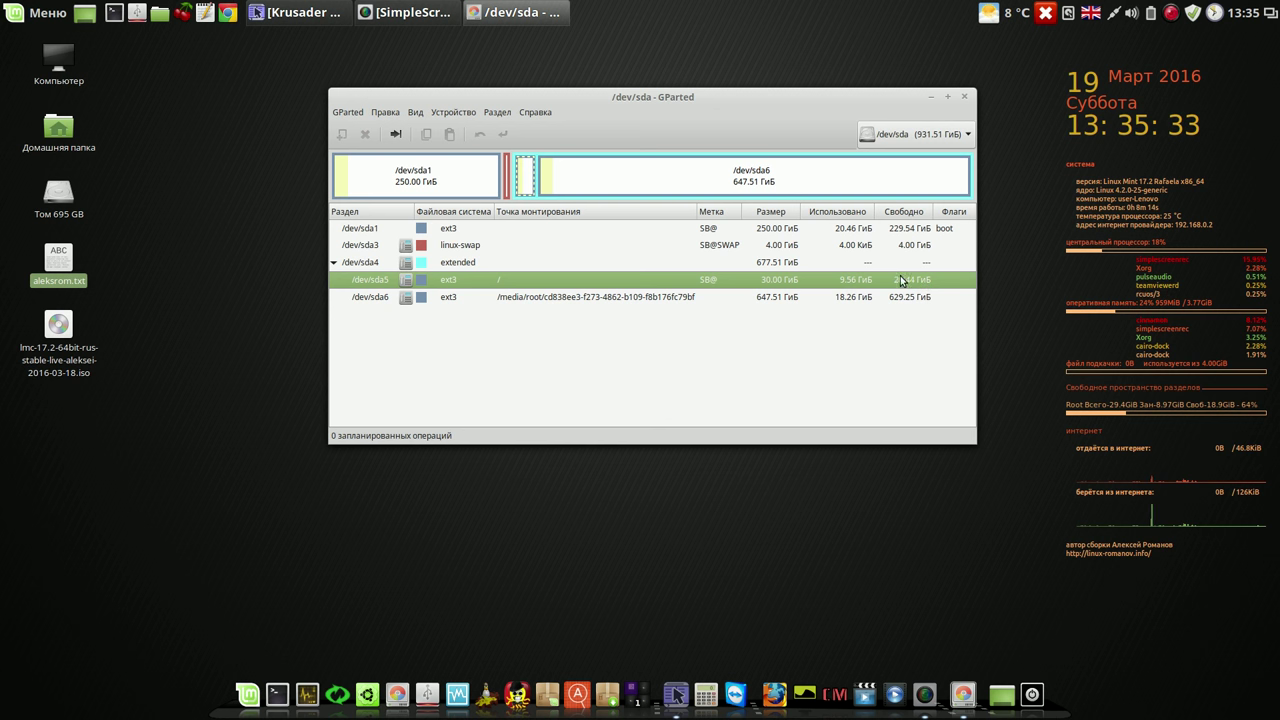
click(478, 249)
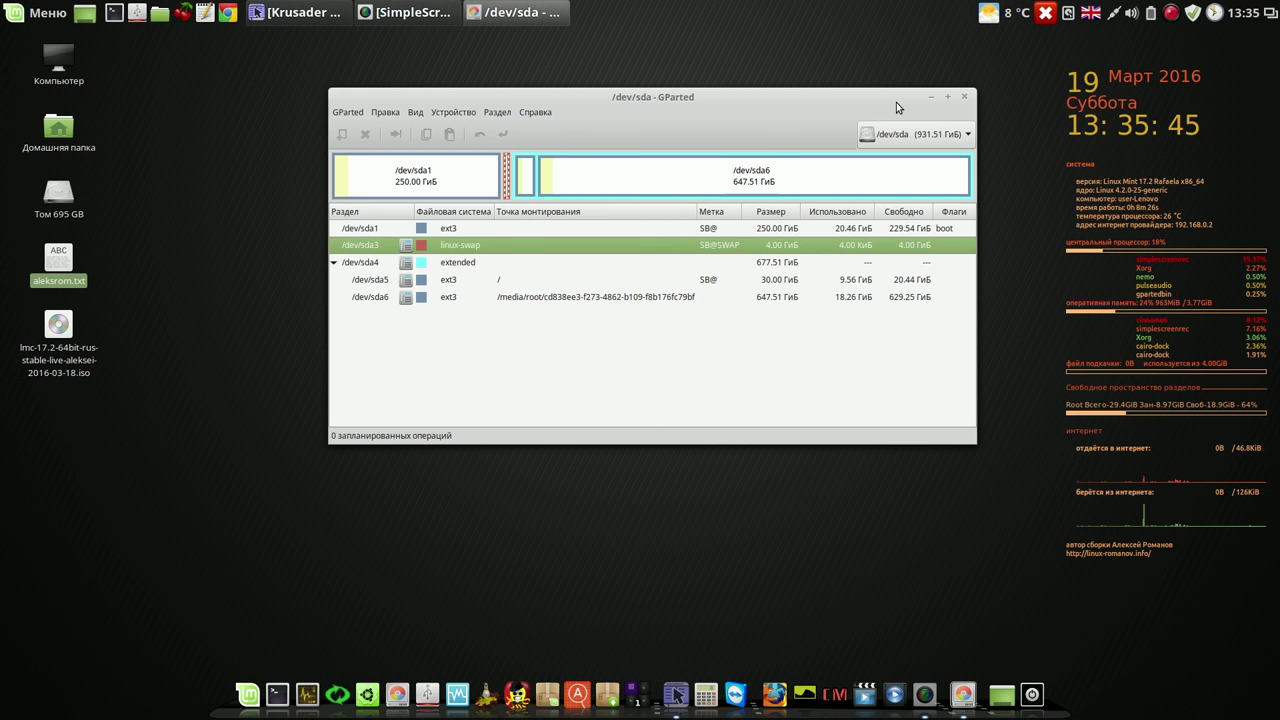
click(966, 97)
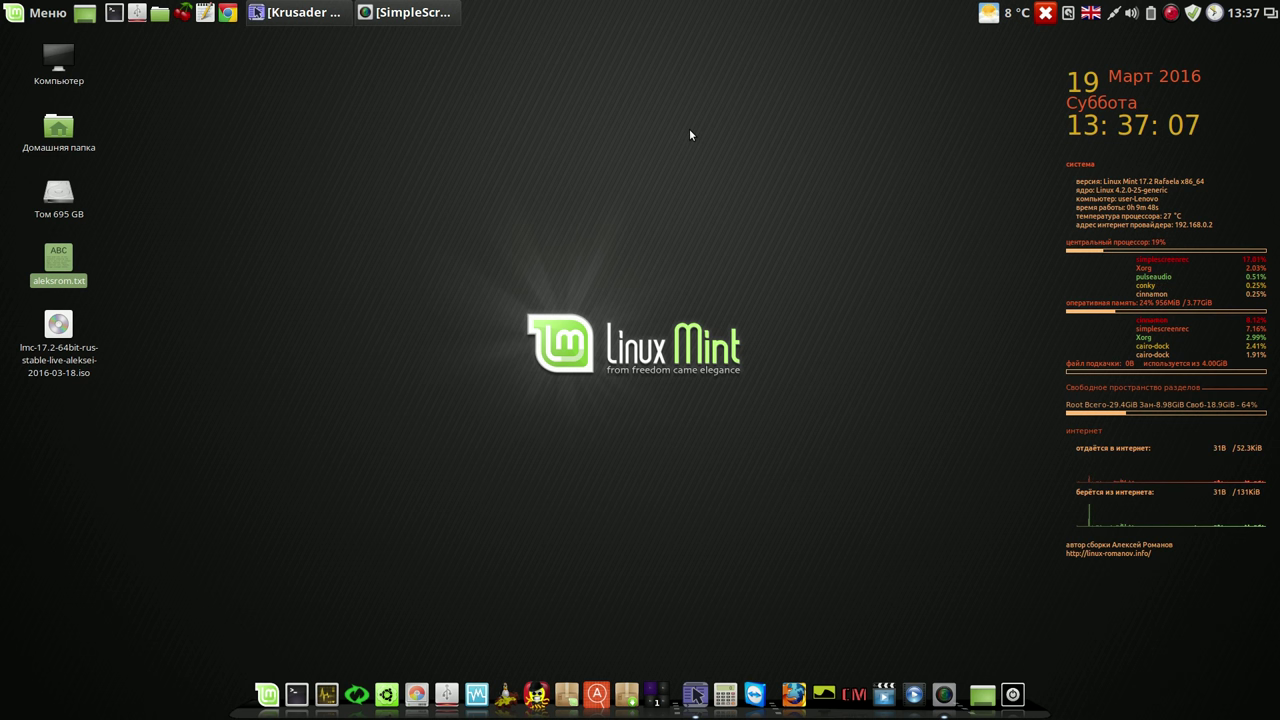
Step: Launch the Update Manager from the top panel
click(1193, 12)
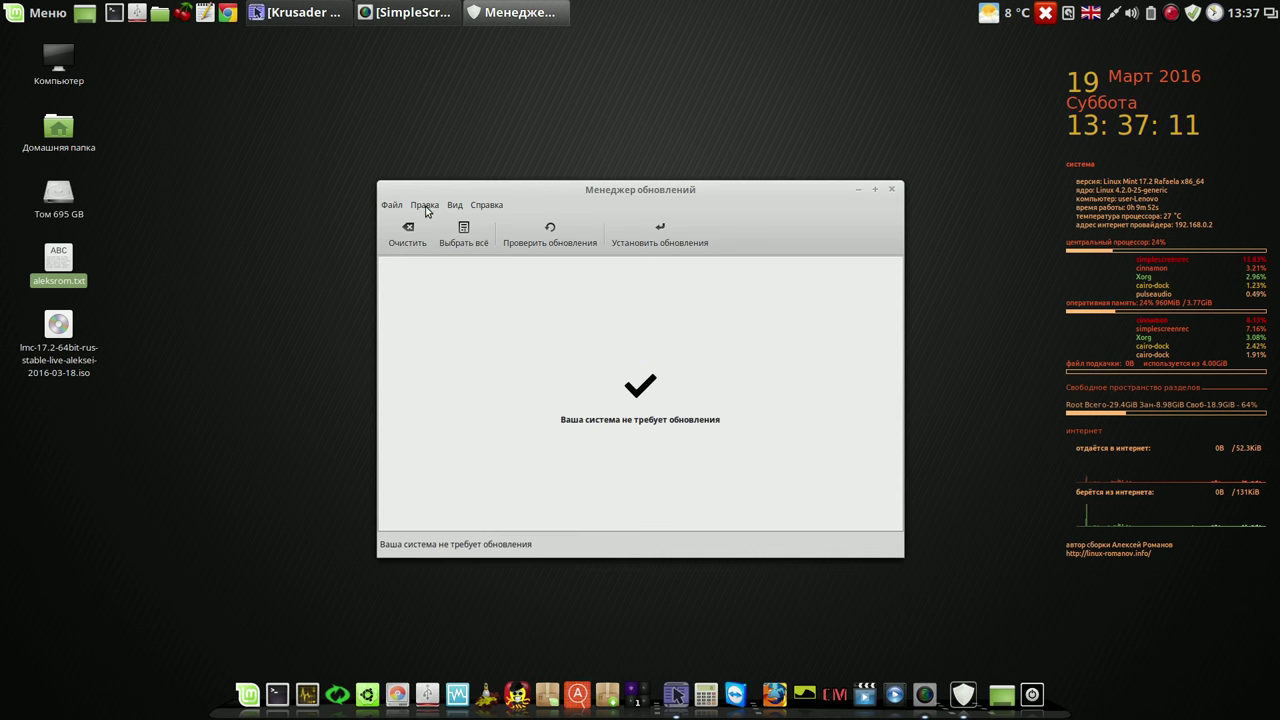
click(425, 206)
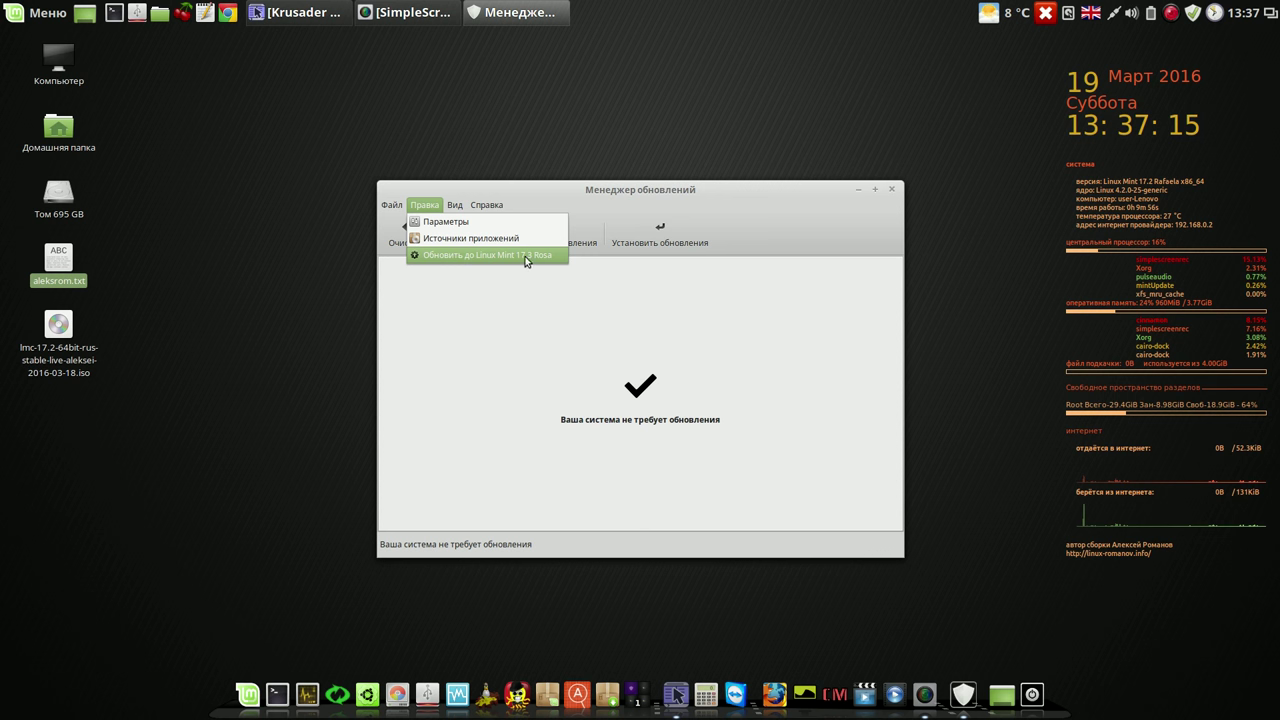
click(822, 208)
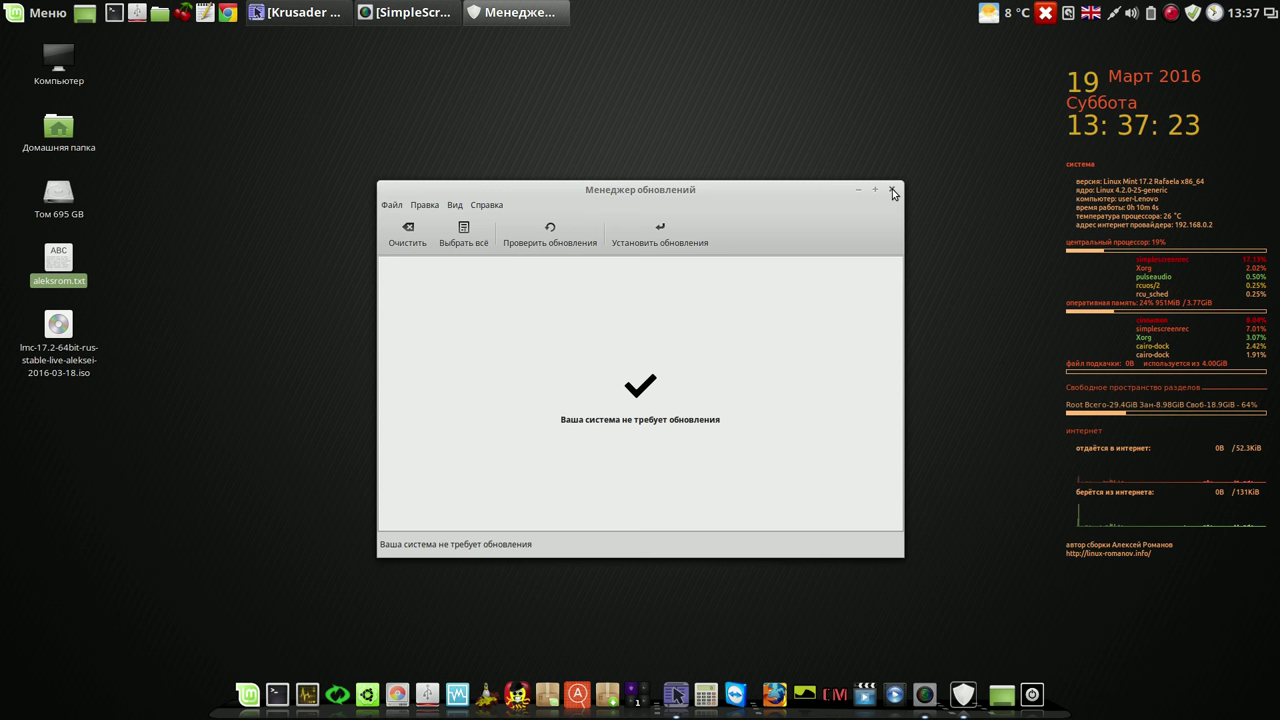
click(892, 190)
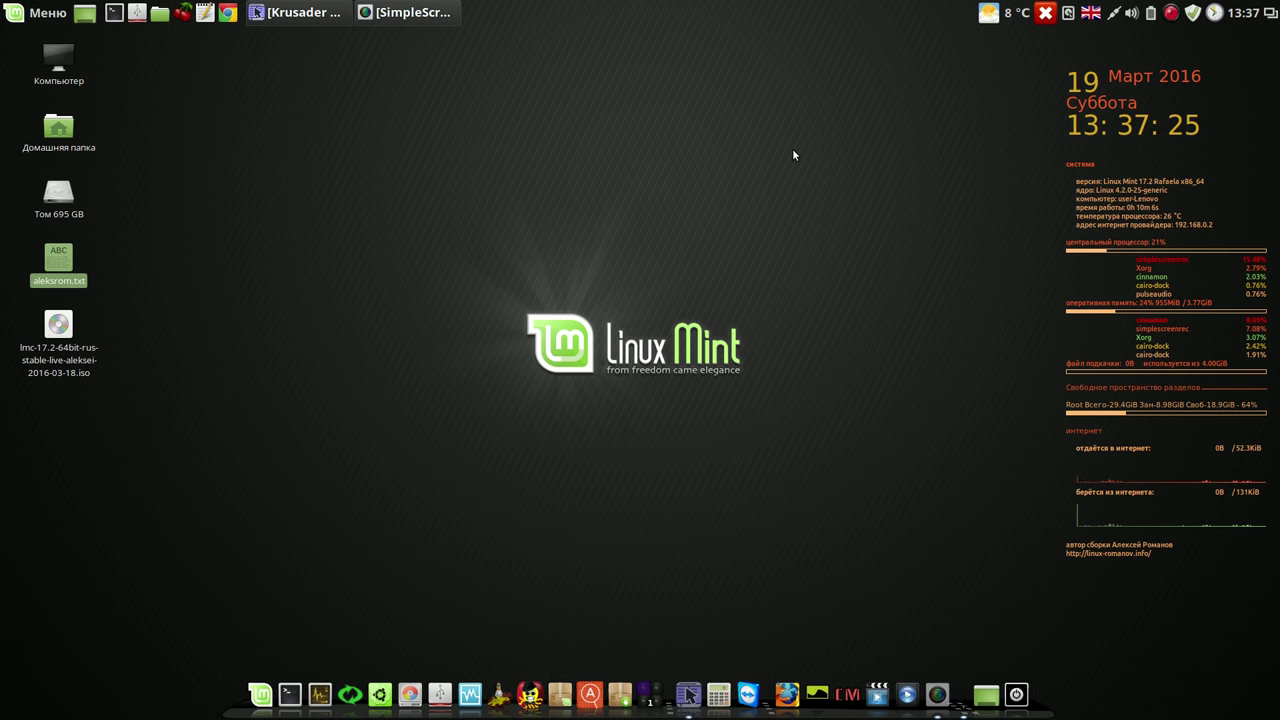